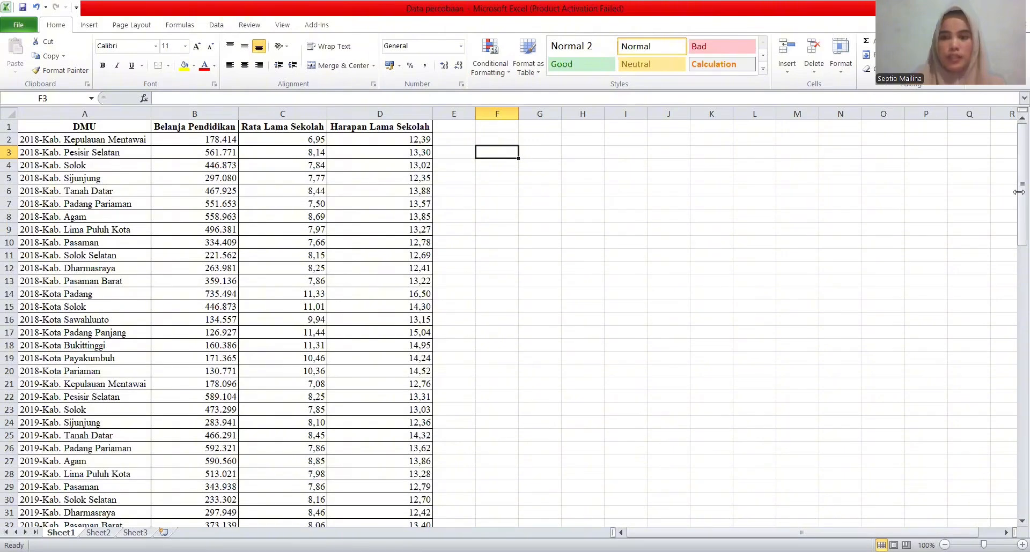
pyautogui.moveTo(1018, 194); pyautogui.dragTo(1014, 129)
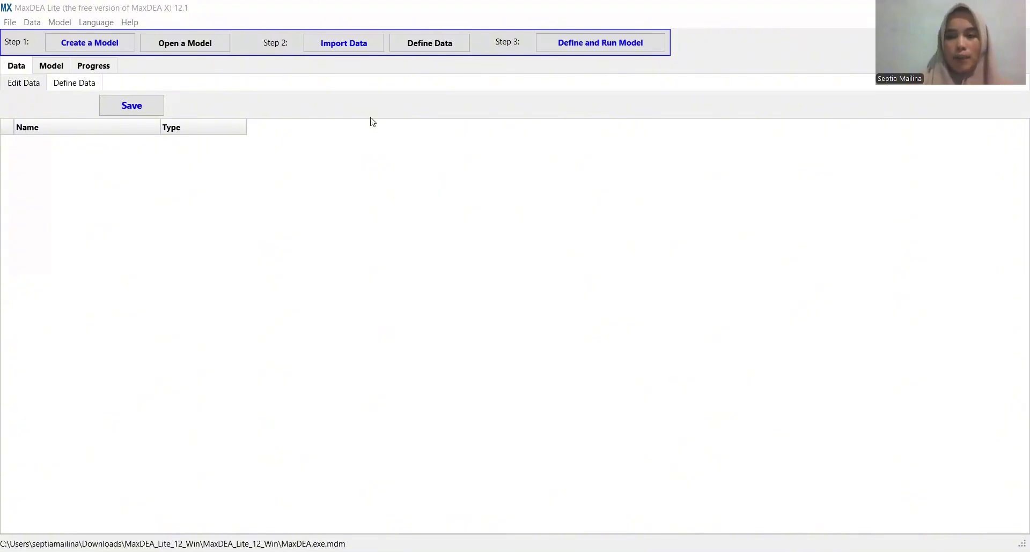
# Switch to MaxDEA Lite and create a new model saved over the existing MaxDEA.exe model file in the MaxDEA_Lite_12_Win folder.
pyautogui.click(10, 22)
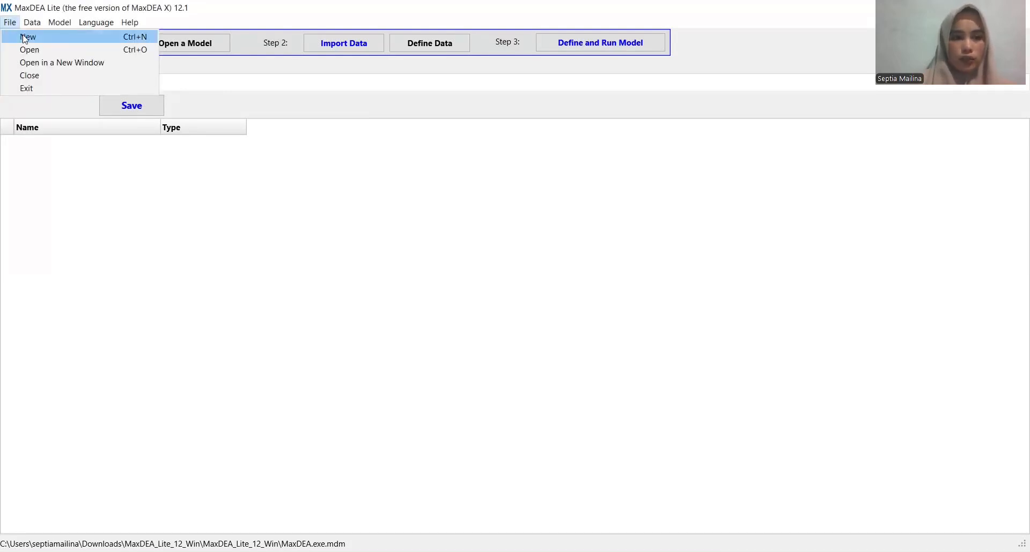
pyautogui.click(25, 39)
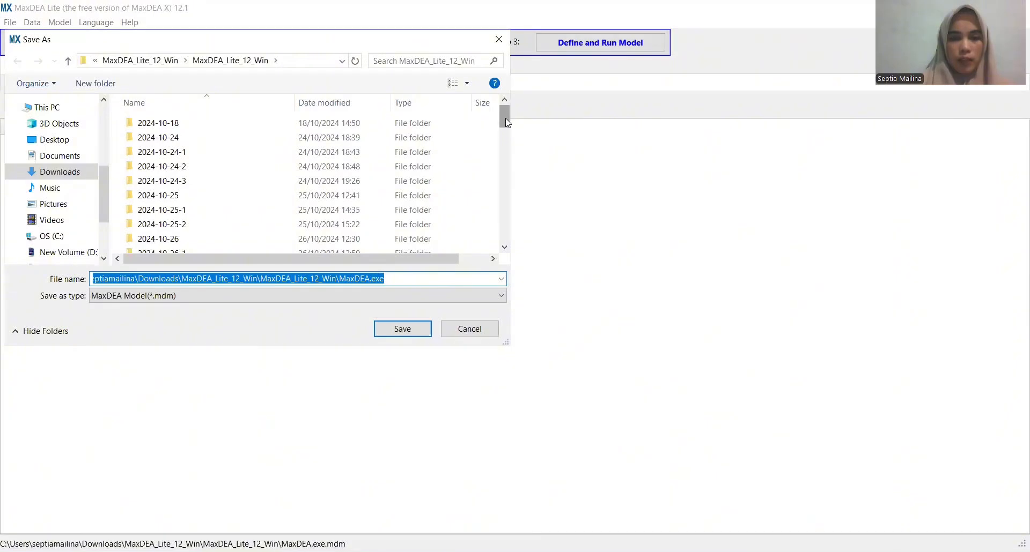
pyautogui.scroll(-7, 494, 200)
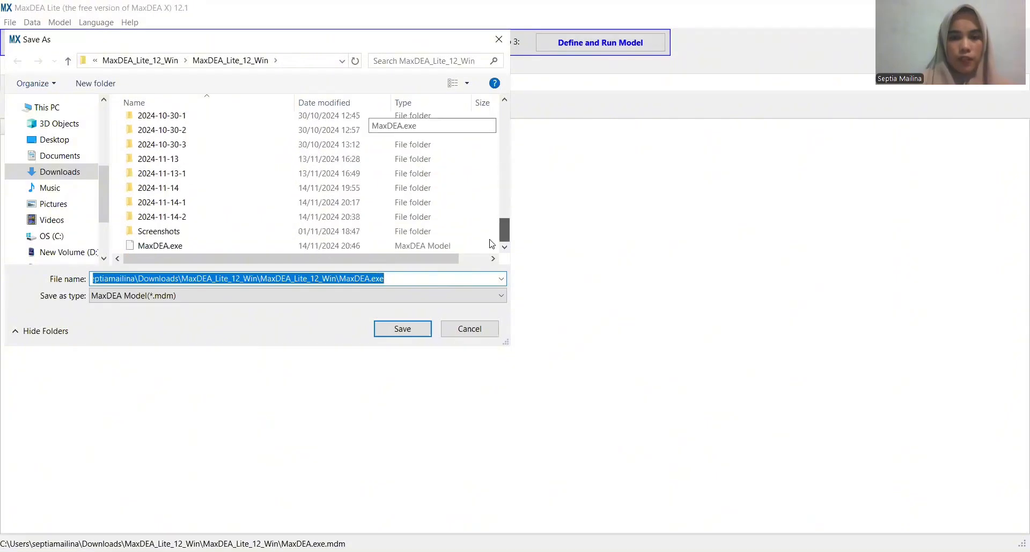
pyautogui.click(460, 248)
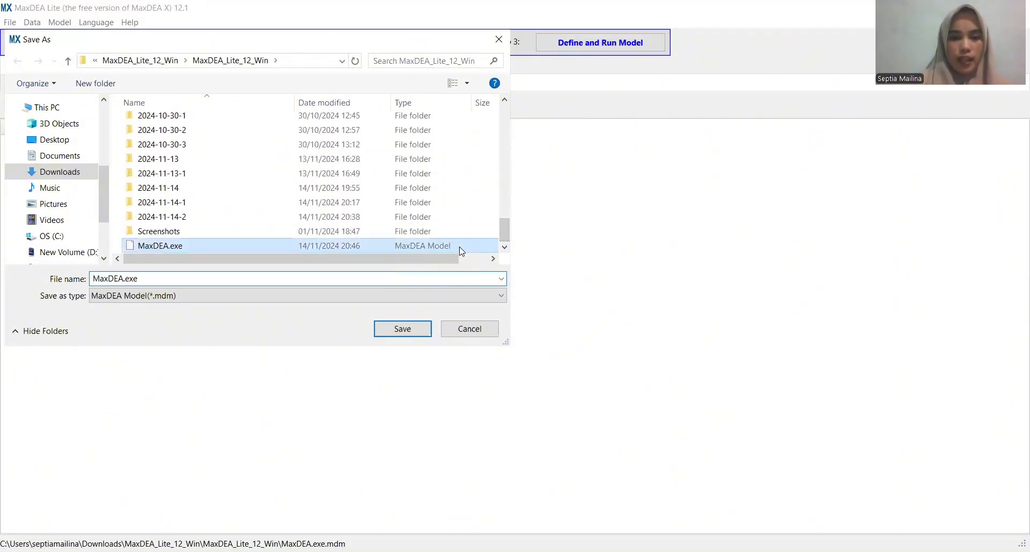
pyautogui.click(405, 332)
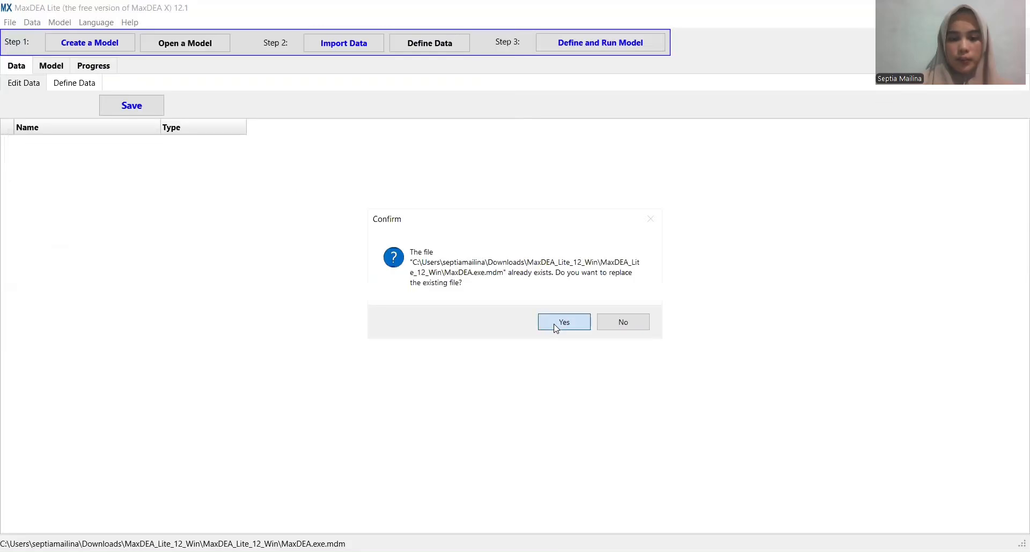
pyautogui.click(557, 323)
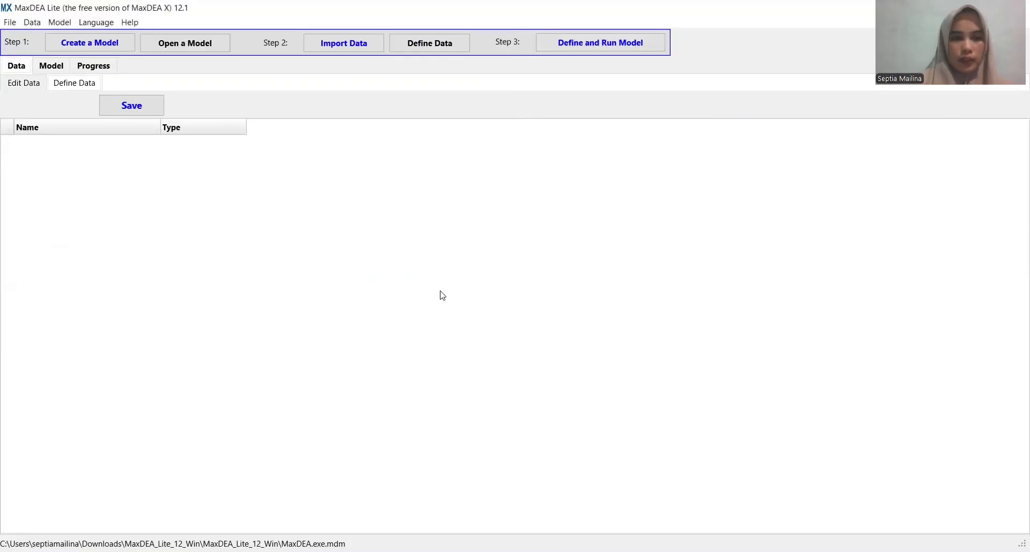
# Import the Data percobaan Excel workbook from the Downloads folder into the model.
pyautogui.click(45, 24)
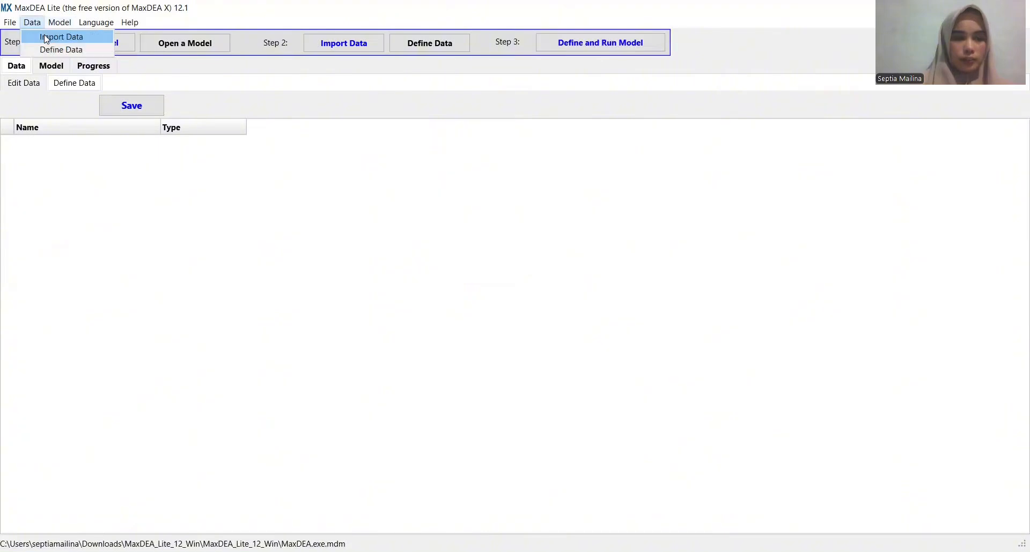
pyautogui.click(46, 37)
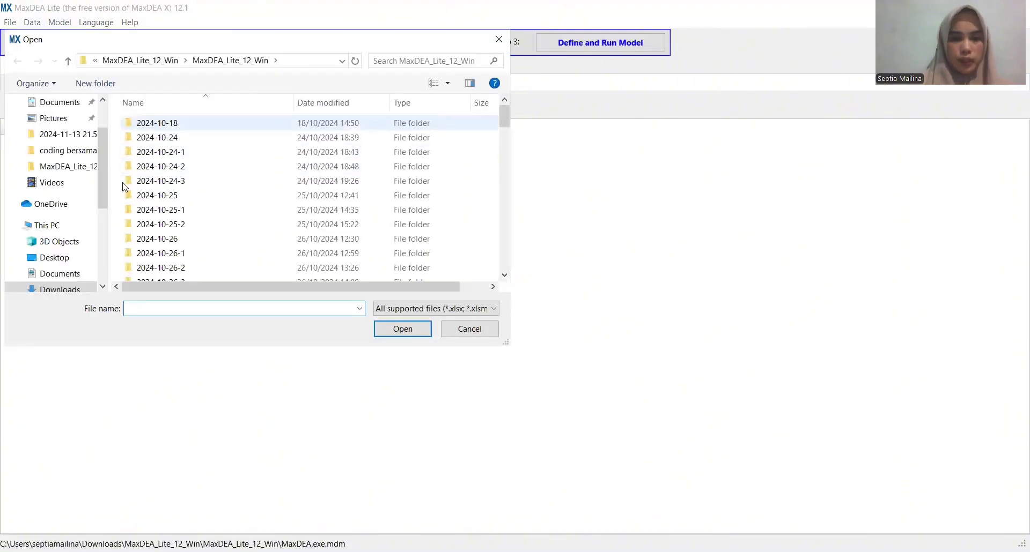
pyautogui.scroll(2, 99, 188)
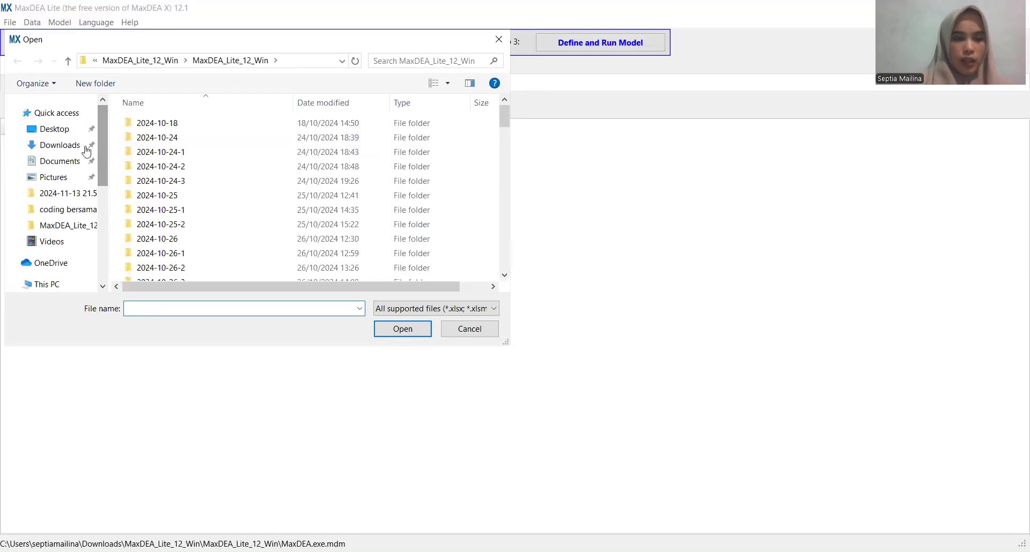
pyautogui.click(76, 149)
pyautogui.scroll(-10, 448, 154)
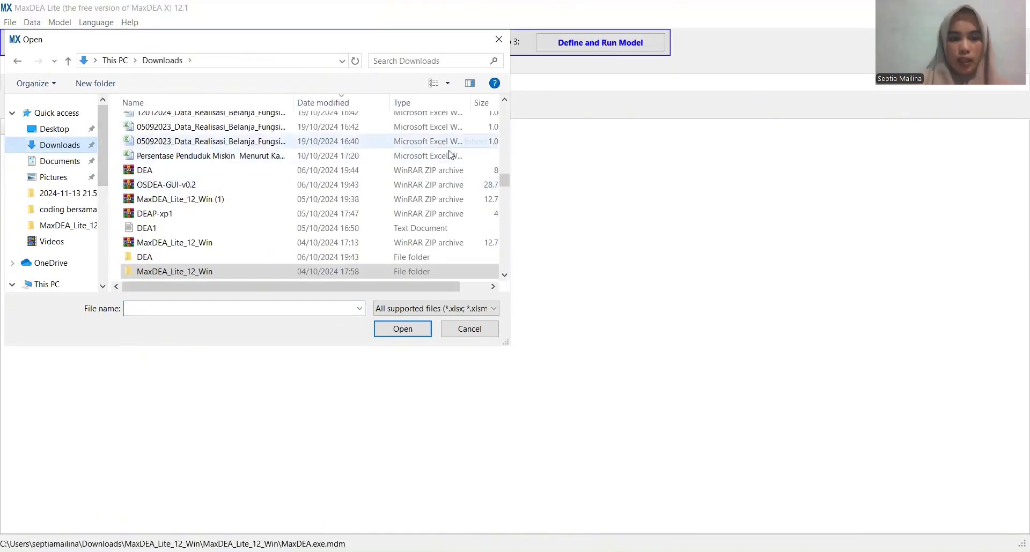
pyautogui.scroll(10, 458, 160)
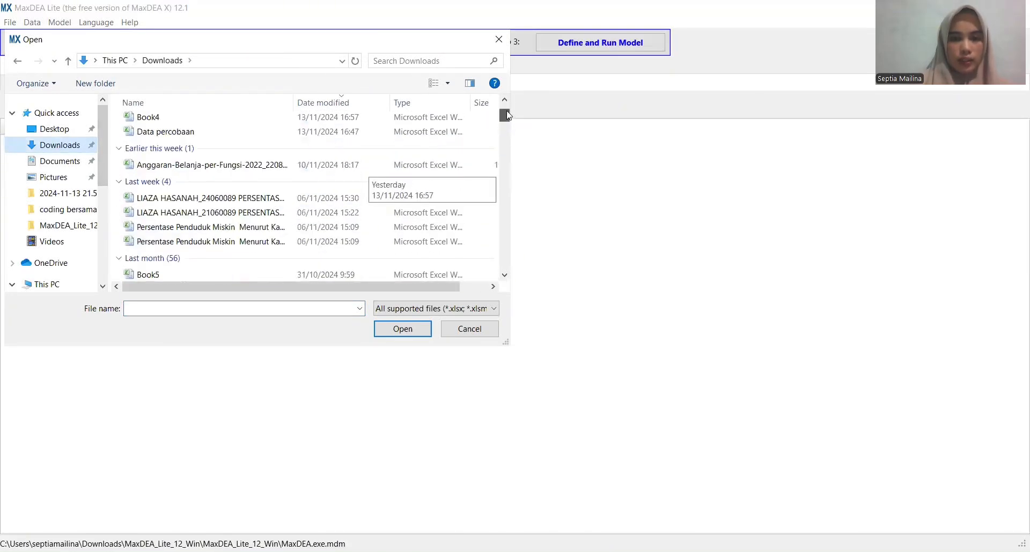
pyautogui.click(386, 179)
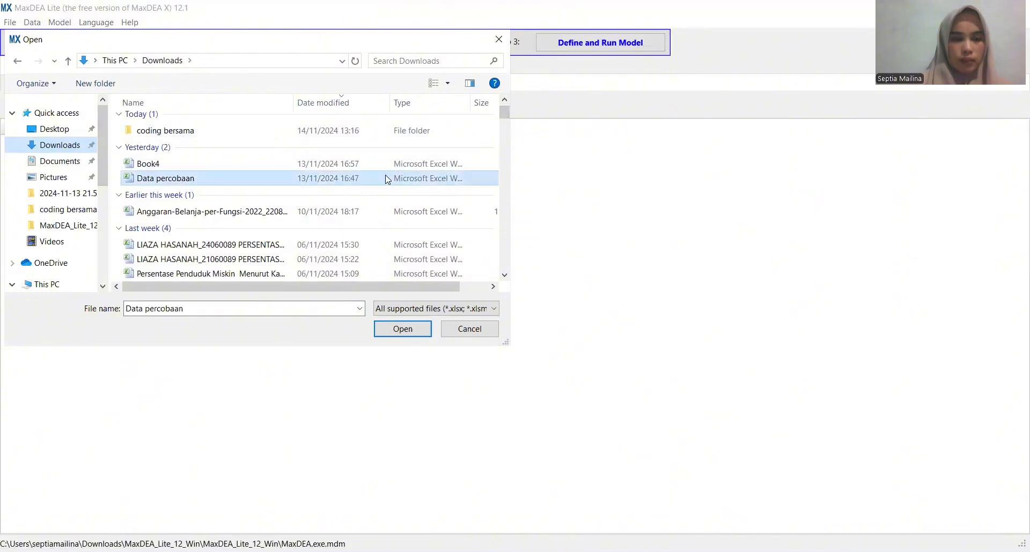
pyautogui.click(390, 329)
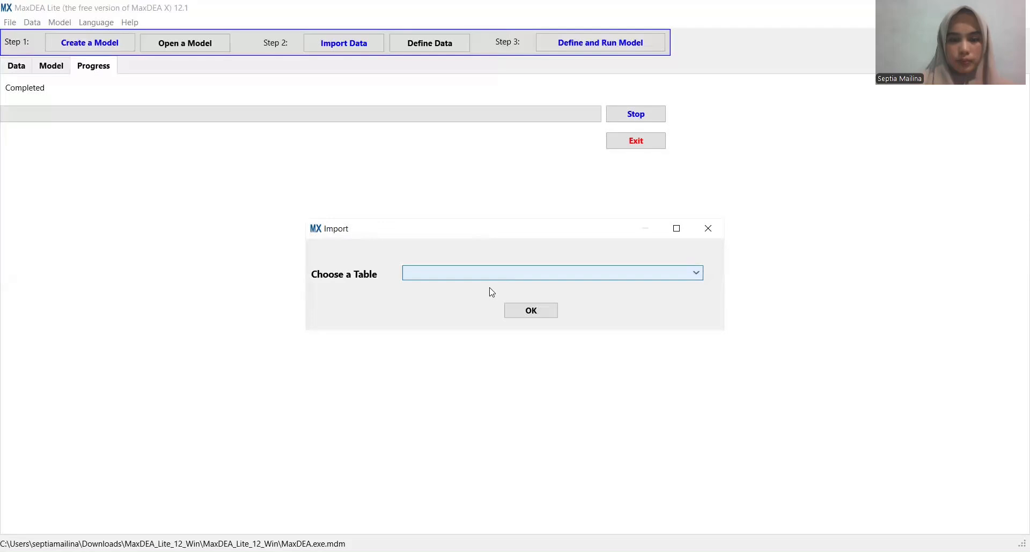
pyautogui.click(531, 312)
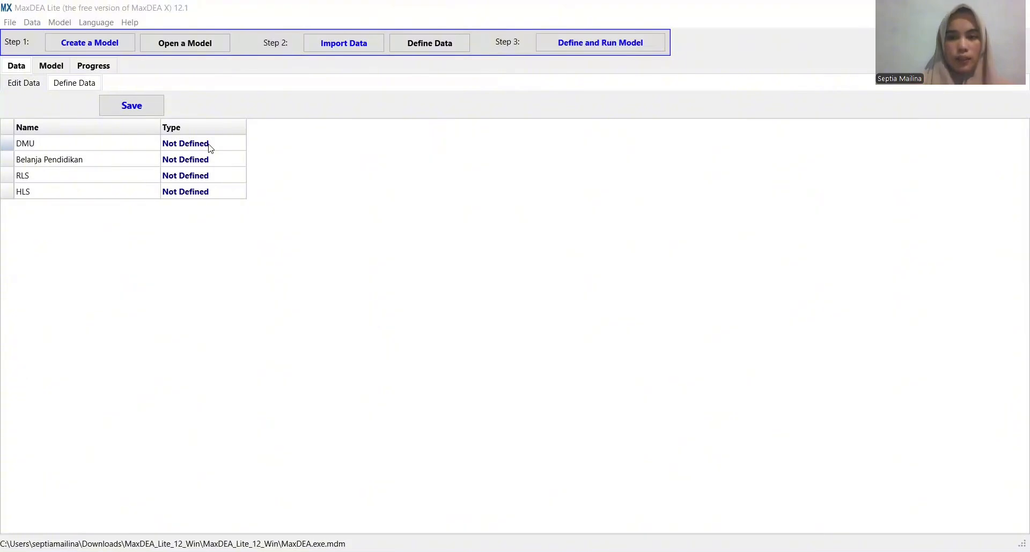
# Define DMU as DMU Name, Belanja Pendidikan as Input, and RLS and HLS as Output, and save the data definitions.
pyautogui.click(211, 149)
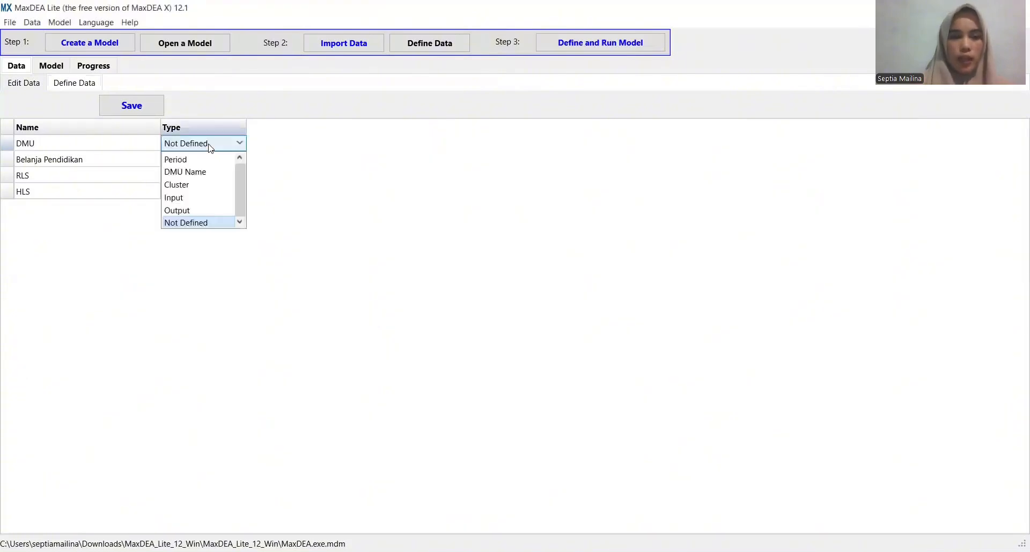
pyautogui.click(204, 172)
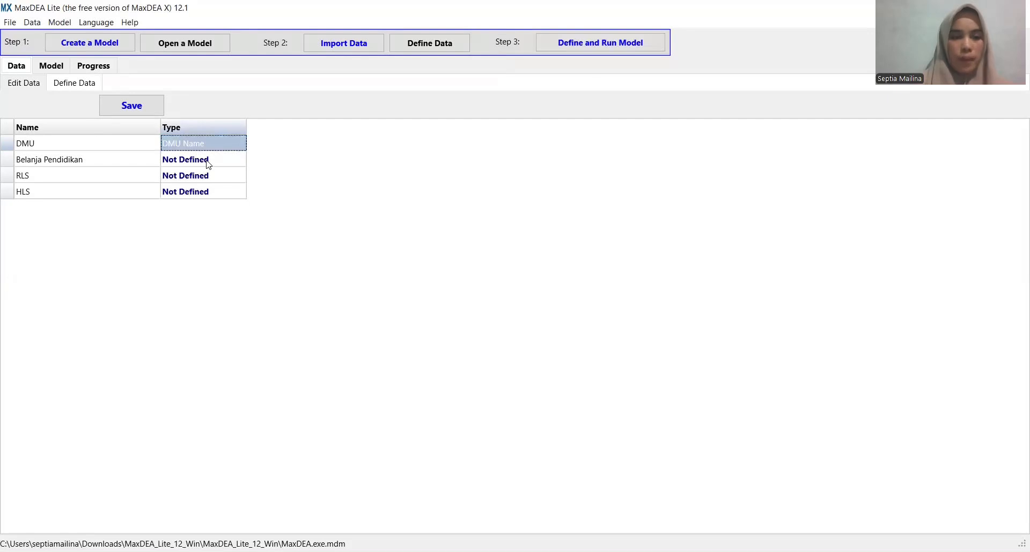
pyautogui.click(209, 162)
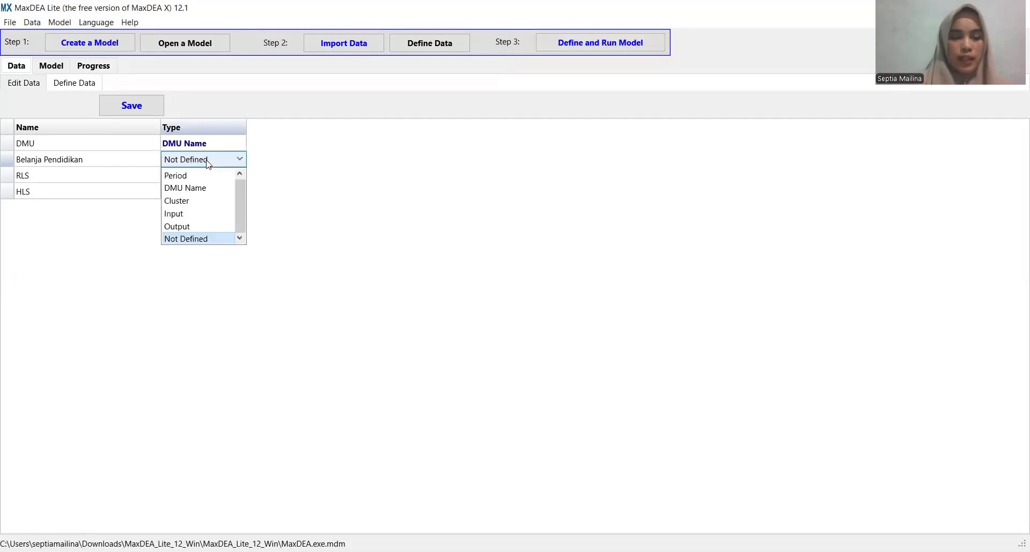
pyautogui.click(194, 214)
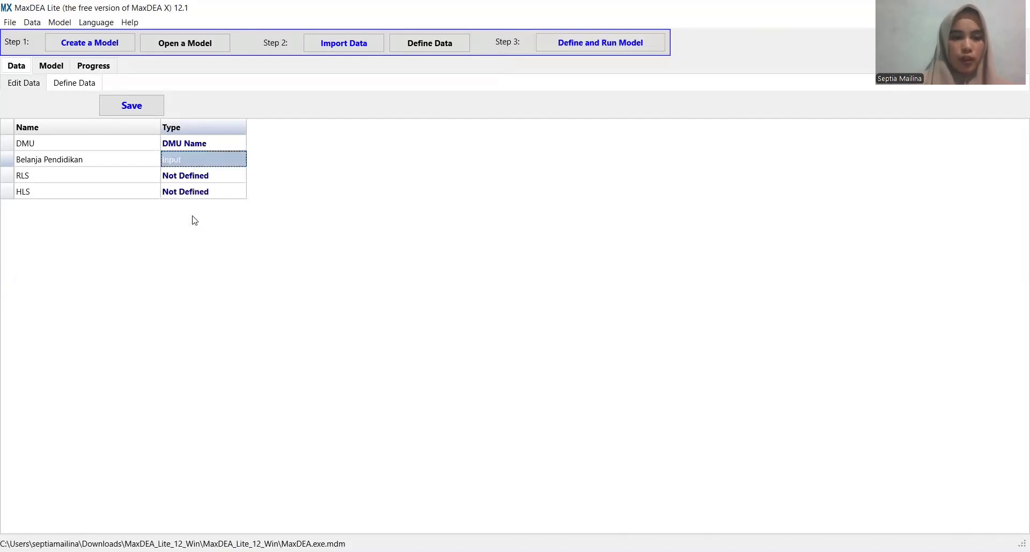
pyautogui.click(194, 177)
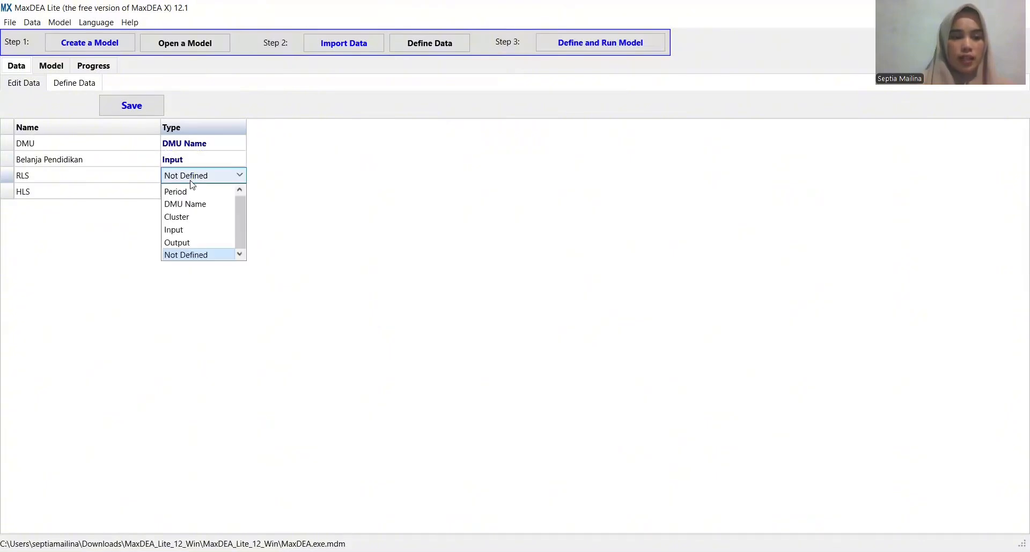
pyautogui.click(189, 242)
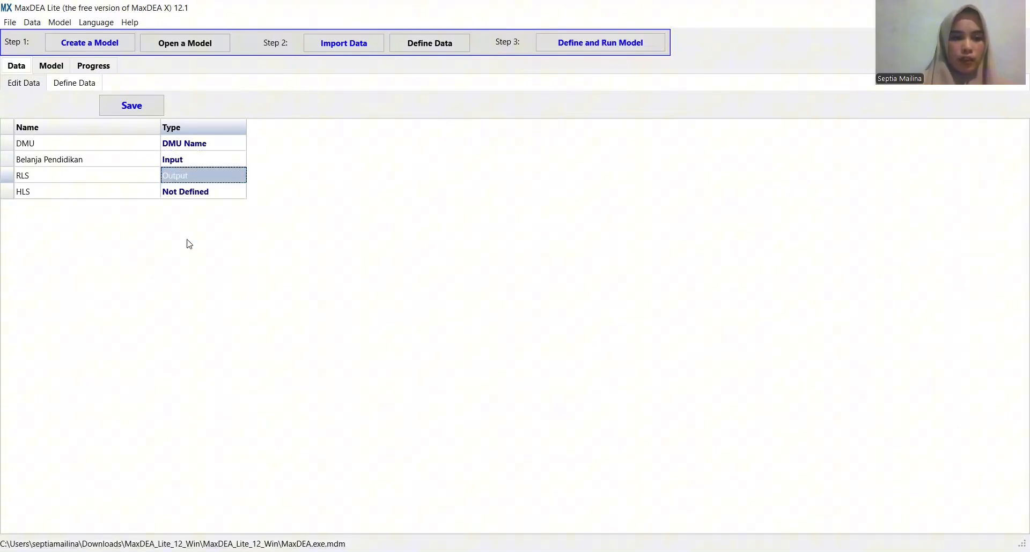
pyautogui.click(194, 191)
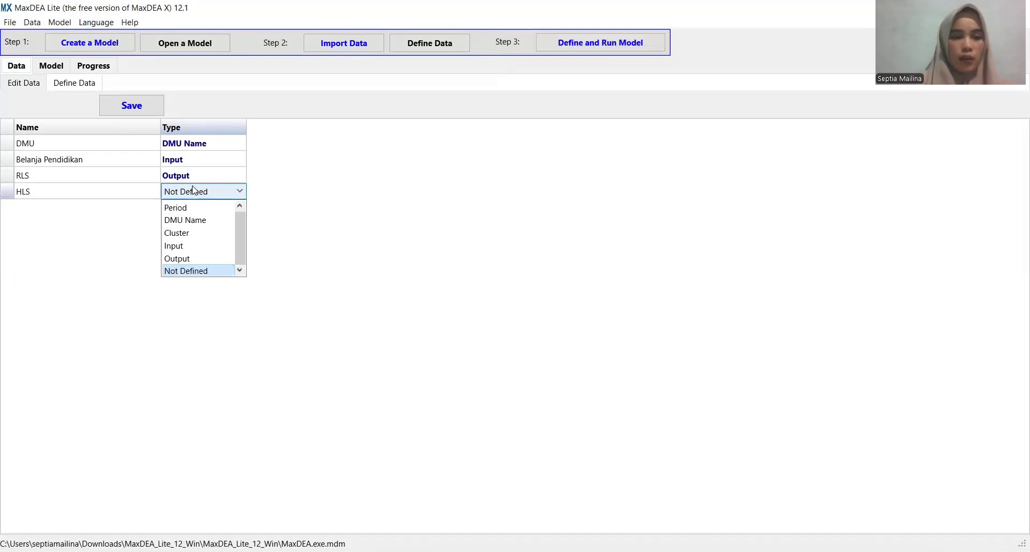
pyautogui.click(197, 259)
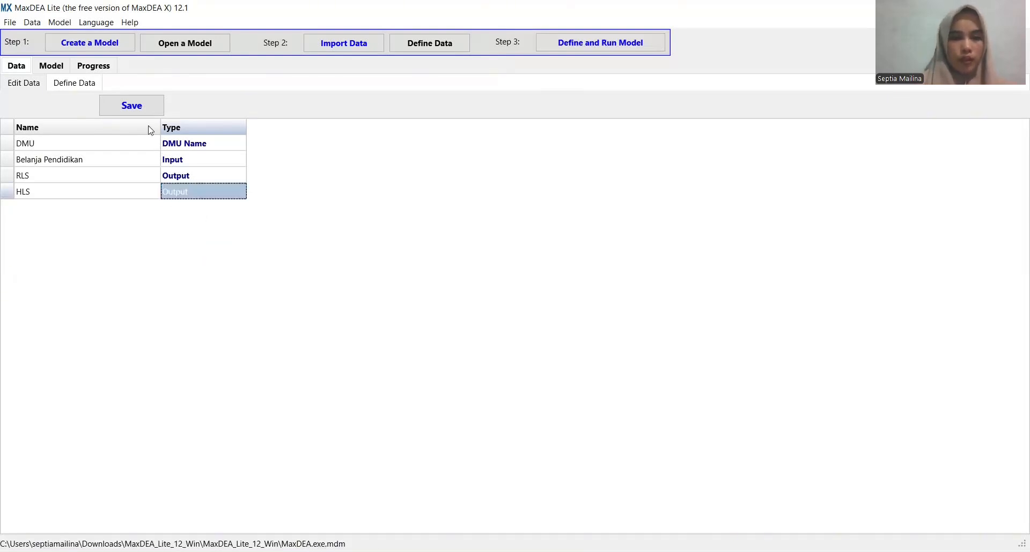
pyautogui.click(140, 110)
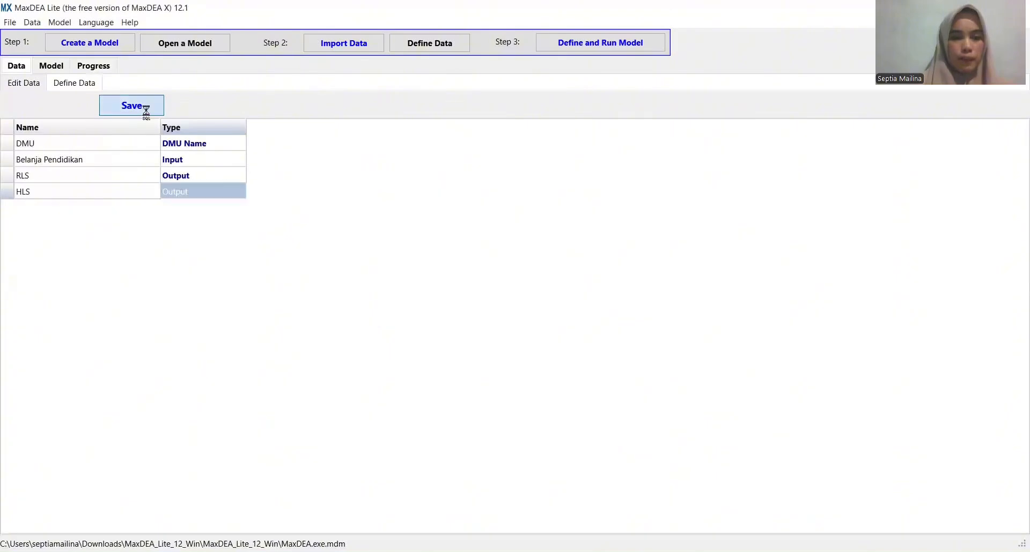
# Set the model's orientation to Output-oriented and its returns to scale to Variable (VRS).
pyautogui.click(64, 69)
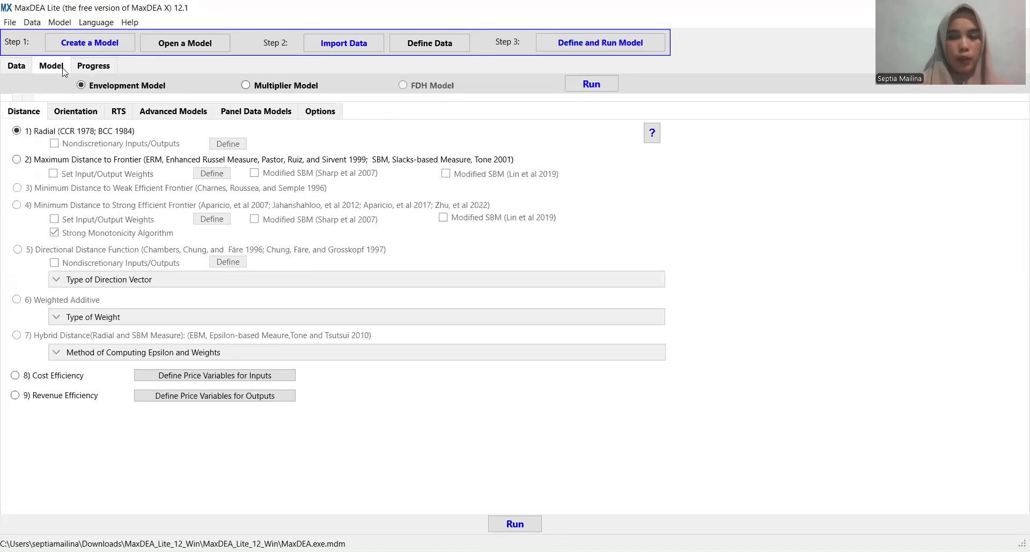
pyautogui.click(64, 117)
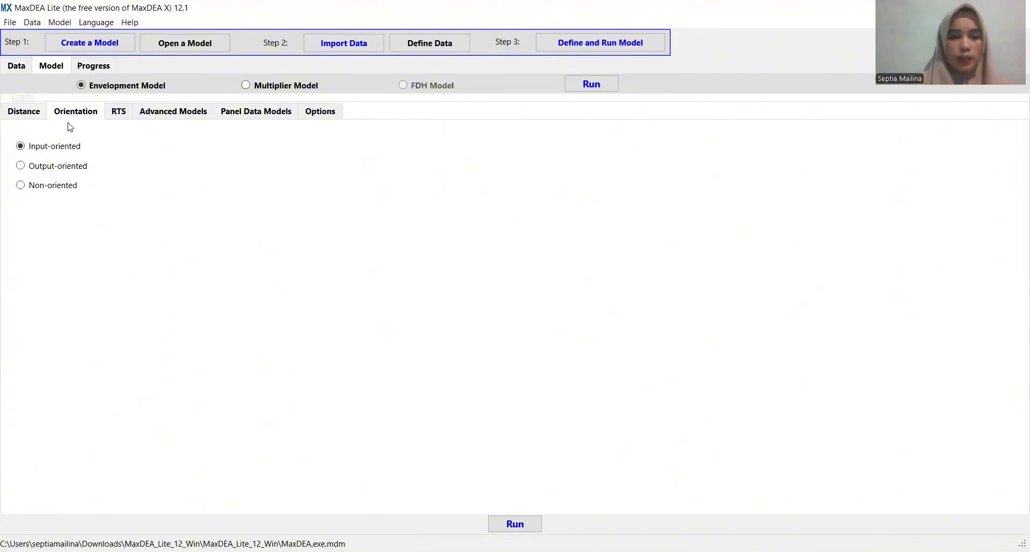
pyautogui.click(21, 166)
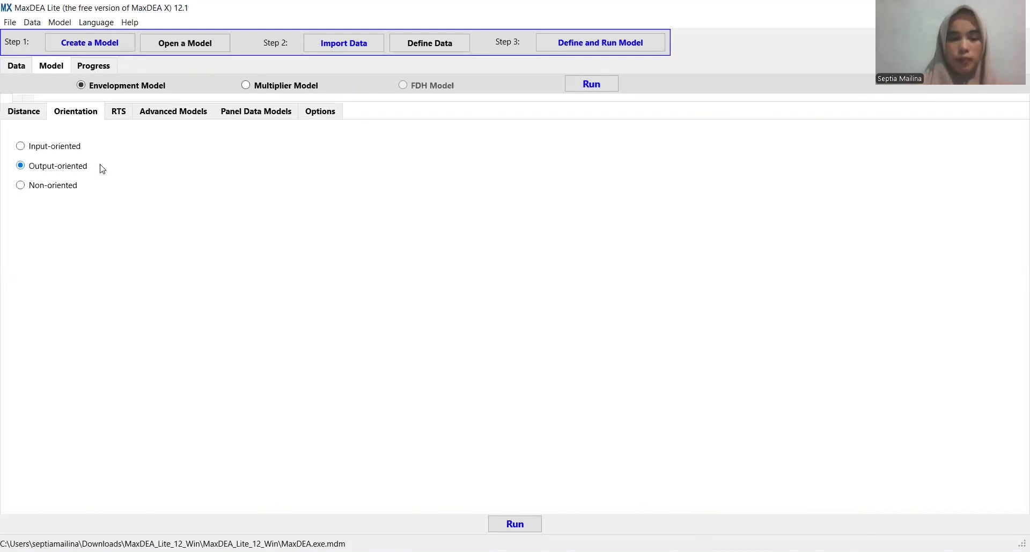
pyautogui.click(119, 113)
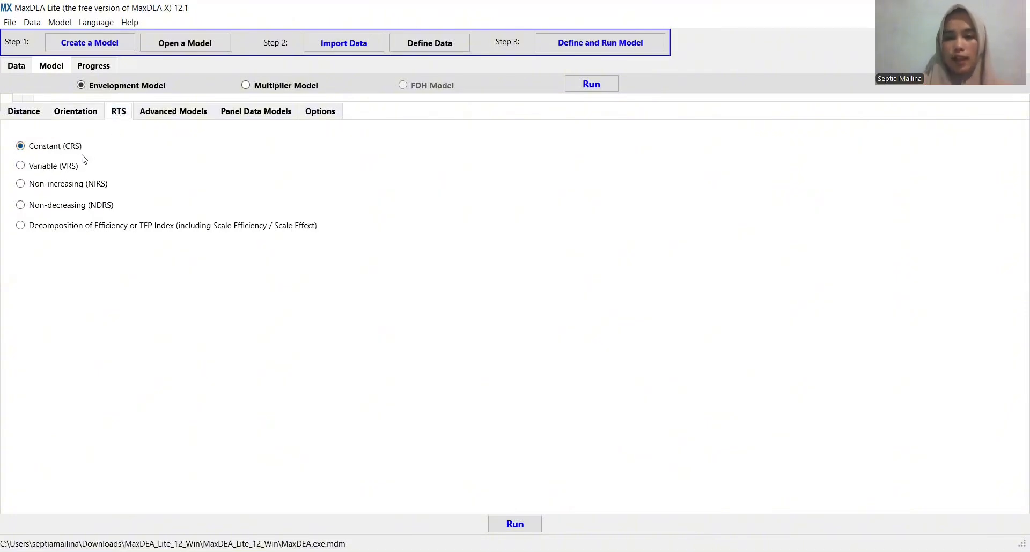
pyautogui.click(21, 167)
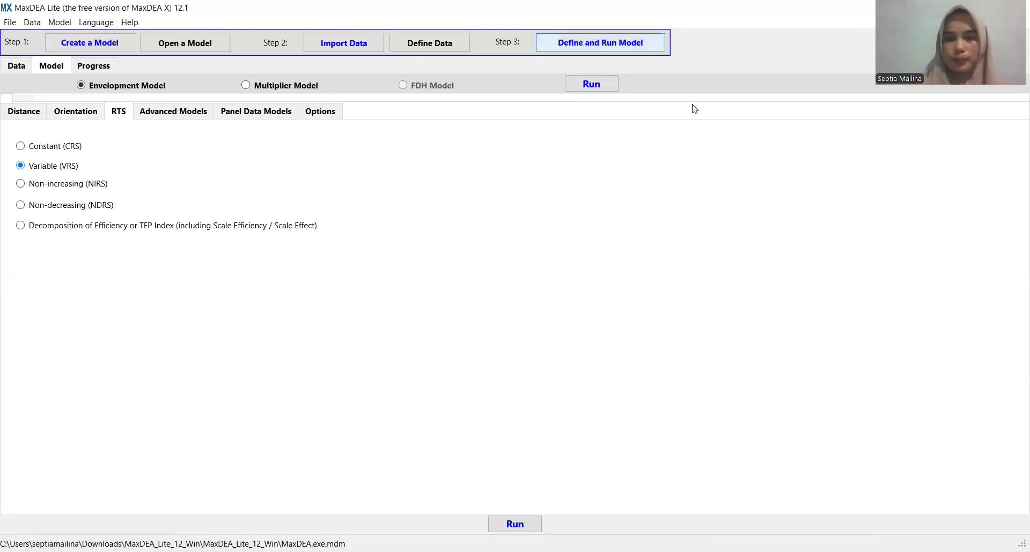
# Run the envelopment model and open the resulting Result_Envelopment file in Excel.
pyautogui.click(788, 18)
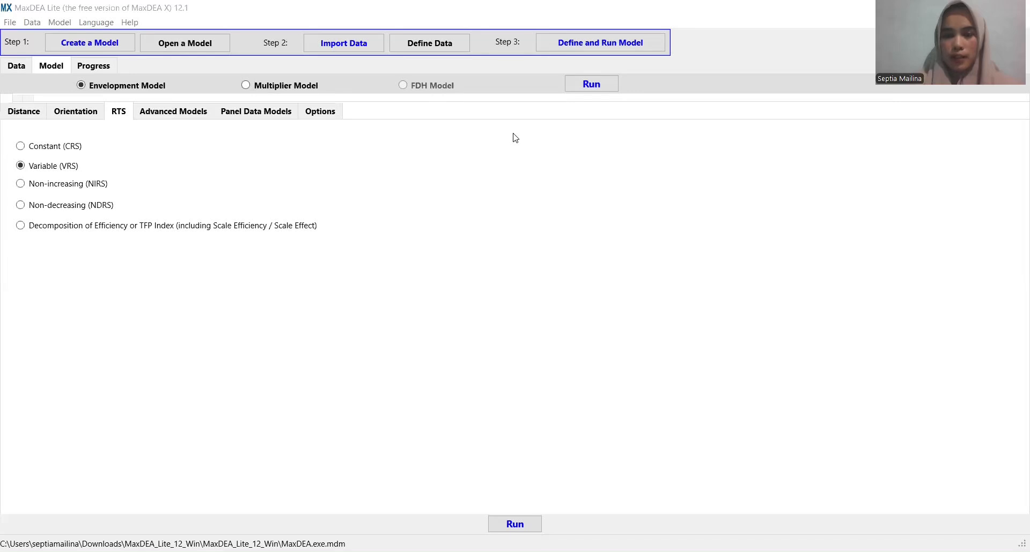
pyautogui.click(584, 86)
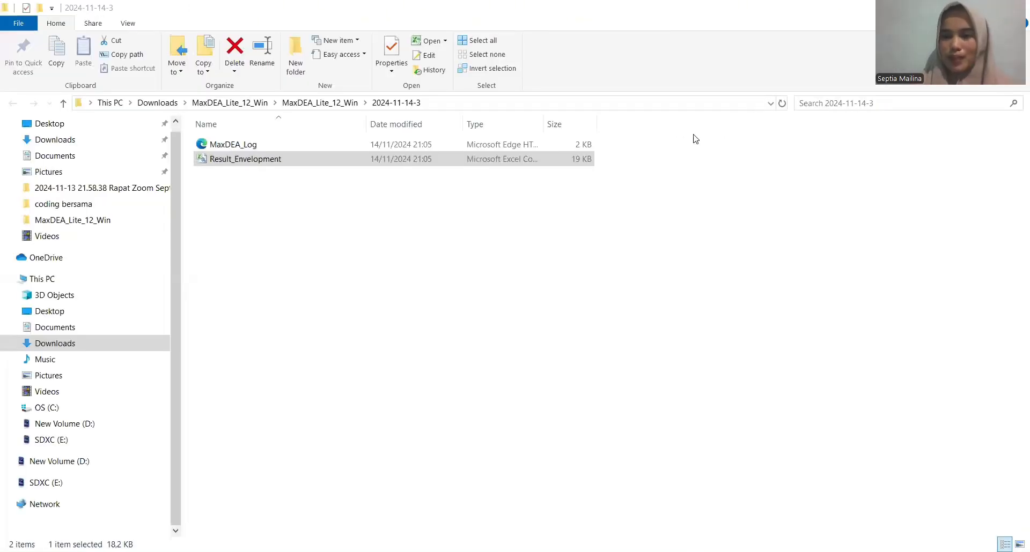
pyautogui.doubleClick(409, 160)
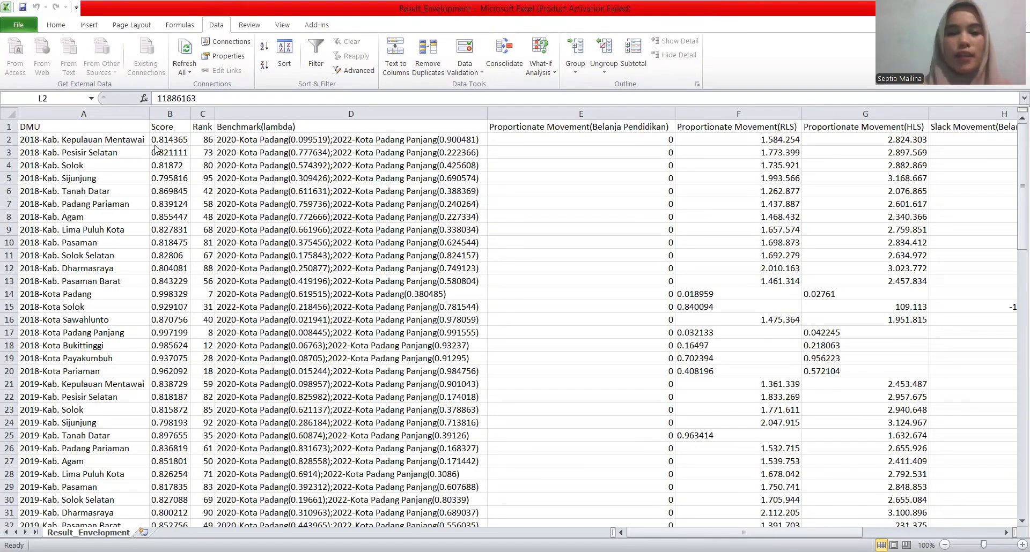
# Select the whole Score column in the results sheet and examine the efficiency scores of the DMUs.
pyautogui.click(172, 109)
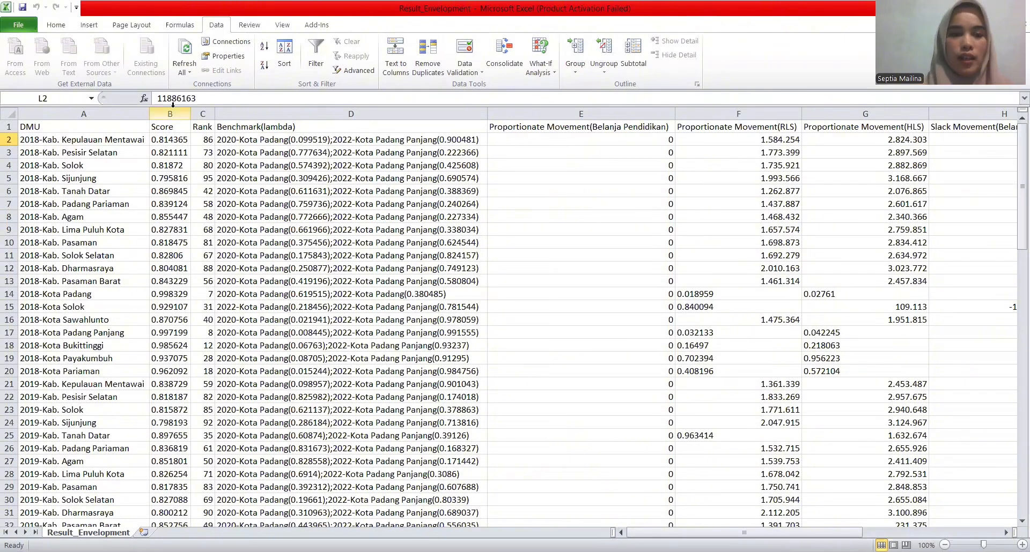
pyautogui.click(170, 113)
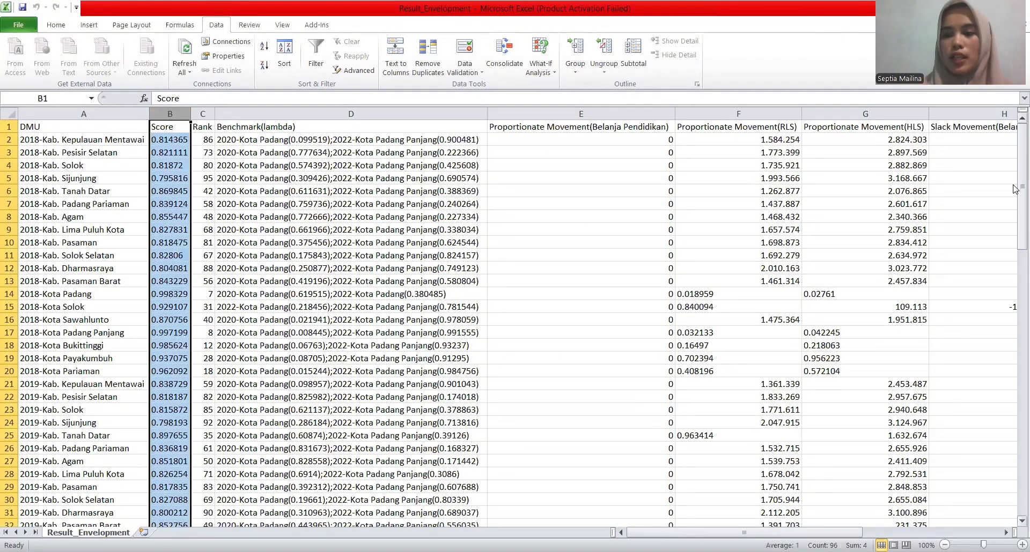
pyautogui.moveTo(1013, 189); pyautogui.dragTo(1015, 244)
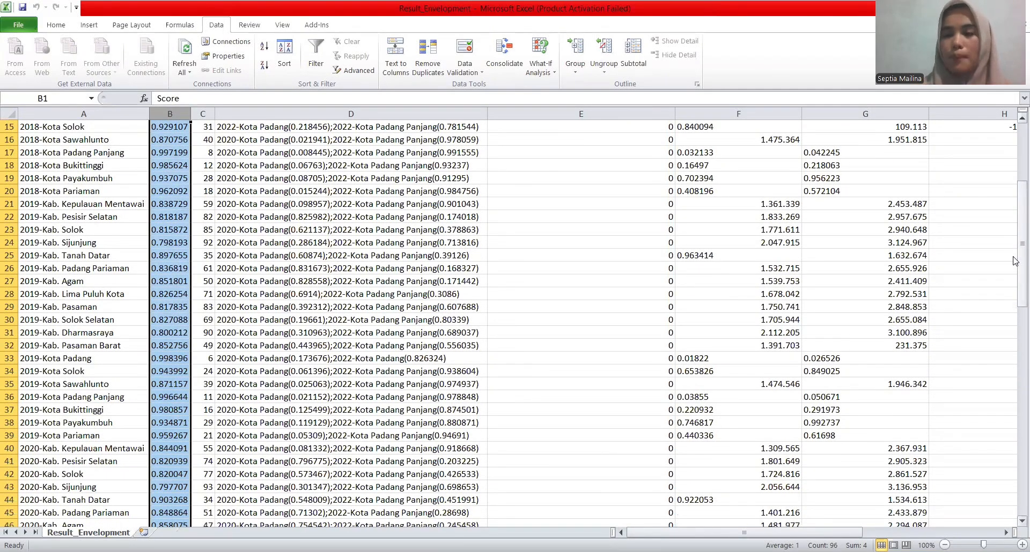
# Look through the Score column for DMUs scoring 1 and select the names 2020-Kota Padang and 2020-Kota Solok.
pyautogui.moveTo(1013, 261); pyautogui.dragTo(1015, 165)
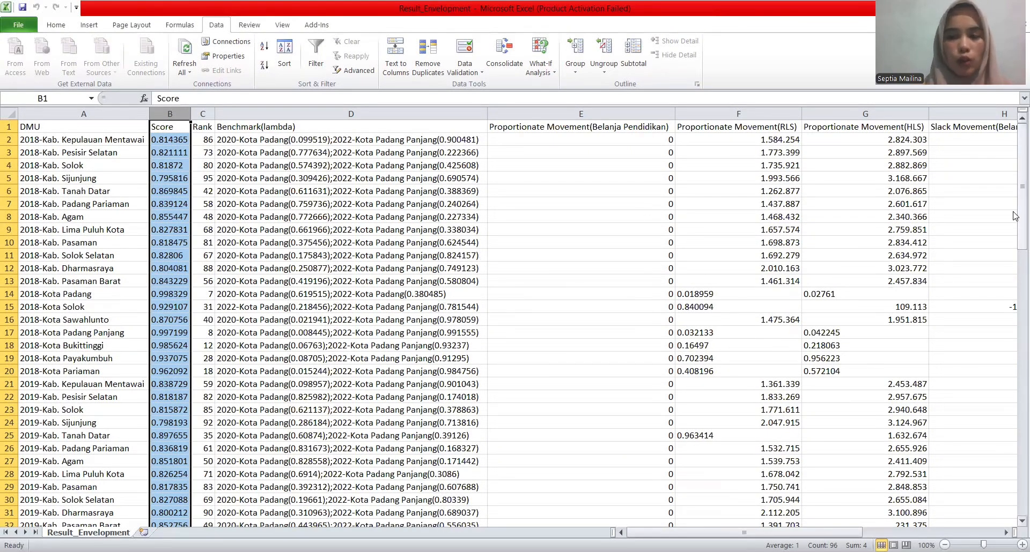
pyautogui.moveTo(1020, 215); pyautogui.dragTo(1020, 353)
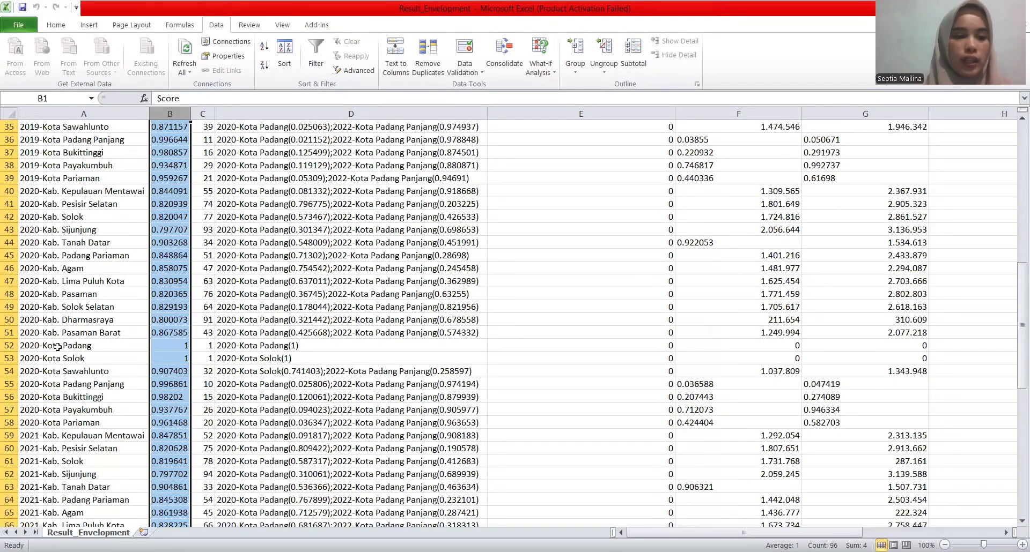
pyautogui.moveTo(58, 347); pyautogui.dragTo(57, 358)
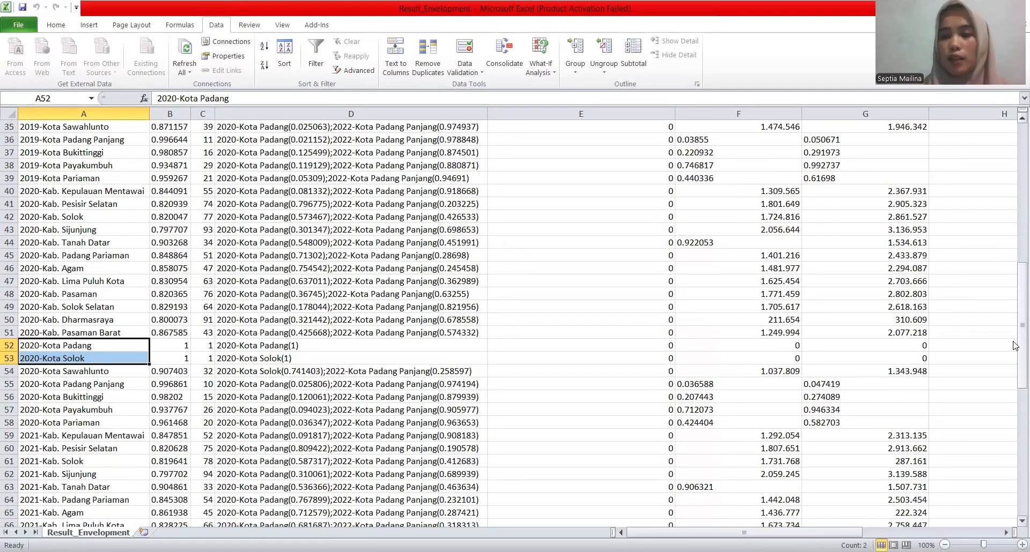
pyautogui.moveTo(1015, 346); pyautogui.dragTo(1015, 169)
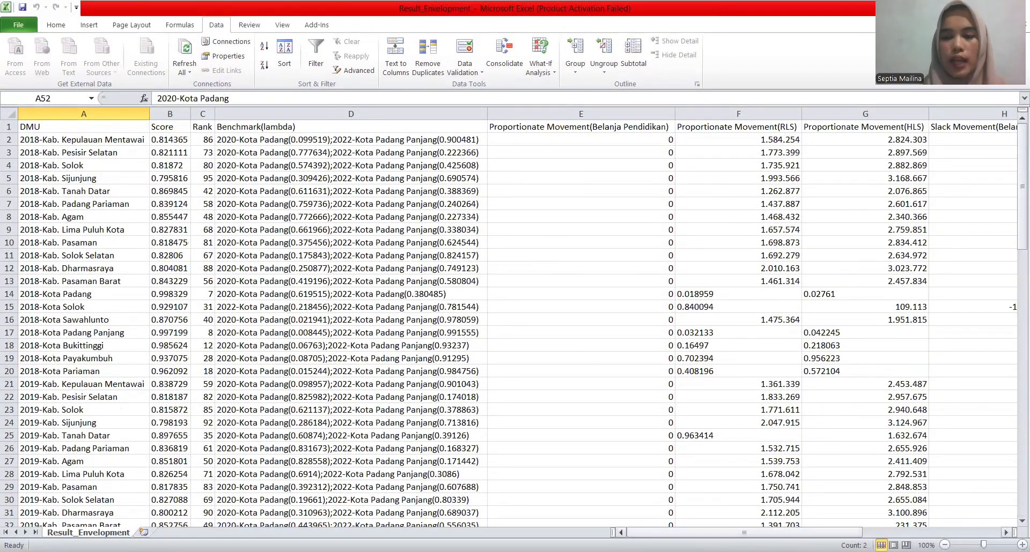
# Examine the Score heading and the Projection(RLS) and Projection(HLS) columns of the envelopment results.
pyautogui.click(174, 130)
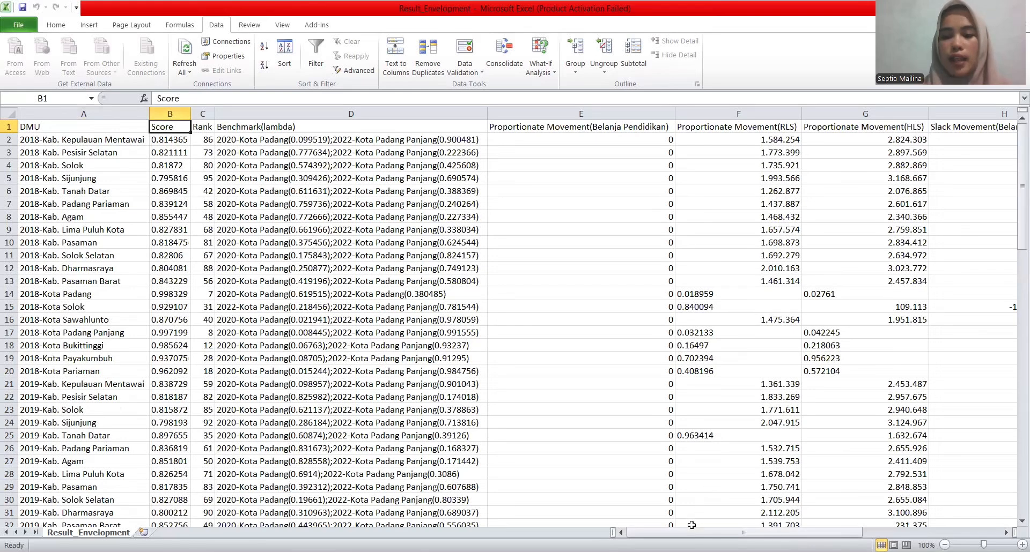
pyautogui.moveTo(692, 532); pyautogui.dragTo(546, 186)
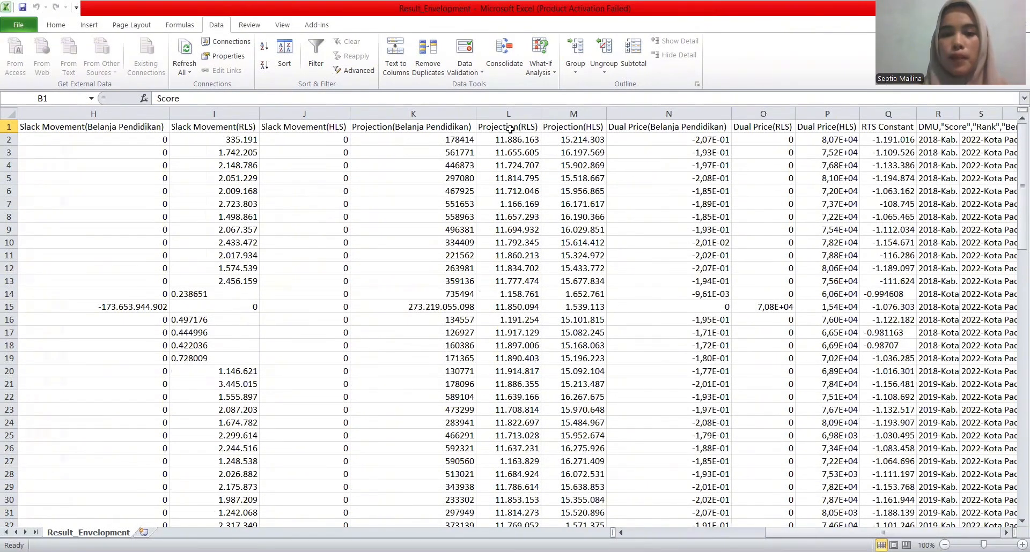
pyautogui.moveTo(508, 128); pyautogui.dragTo(578, 268)
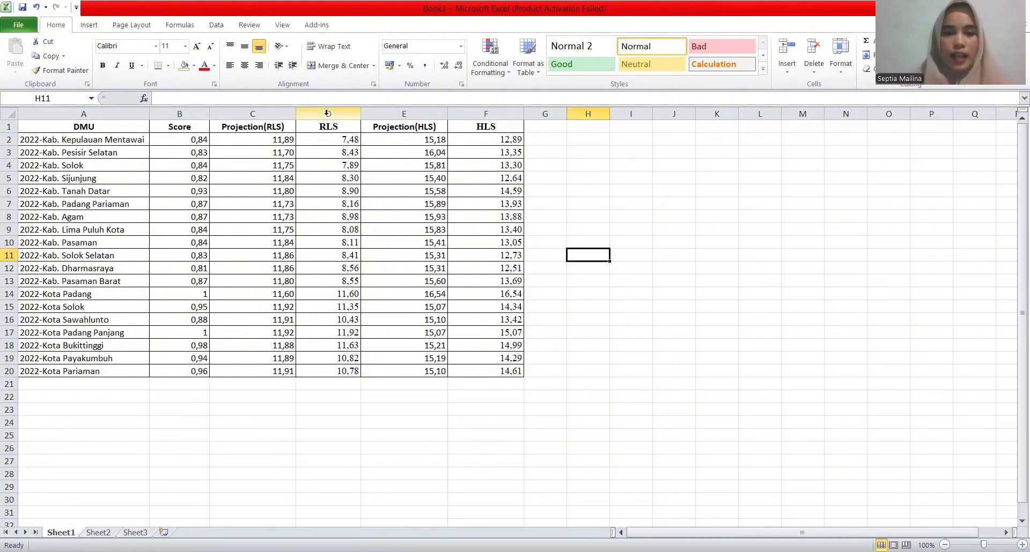
# In the Book3 summary table, compare the actual RLS and HLS columns with their projections for the 2022 DMUs.
pyautogui.click(326, 113)
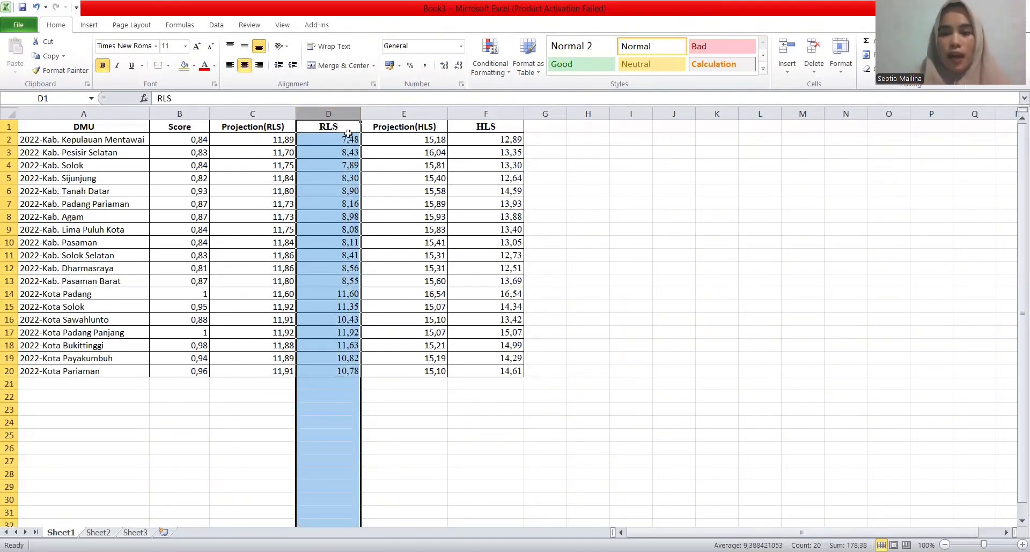
pyautogui.click(483, 113)
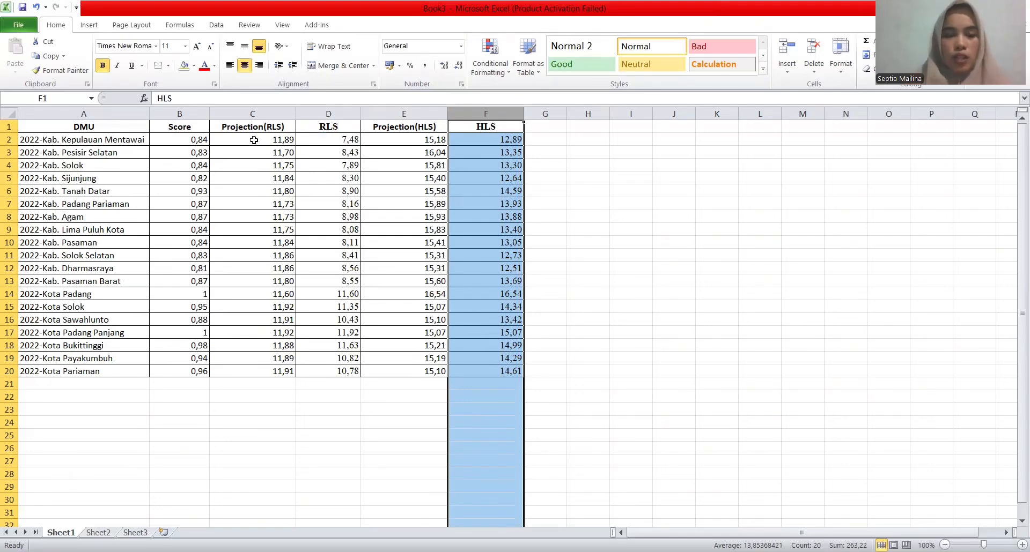
pyautogui.click(270, 140)
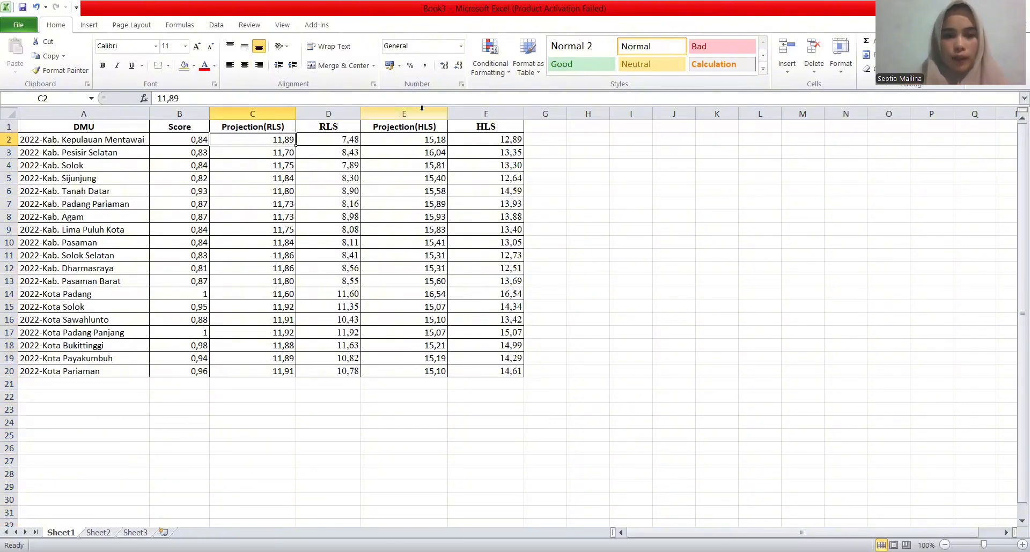
# Insert a column before Projection(HLS), head it "Potential Improvement", and fit its width to the heading.
pyautogui.click(444, 113)
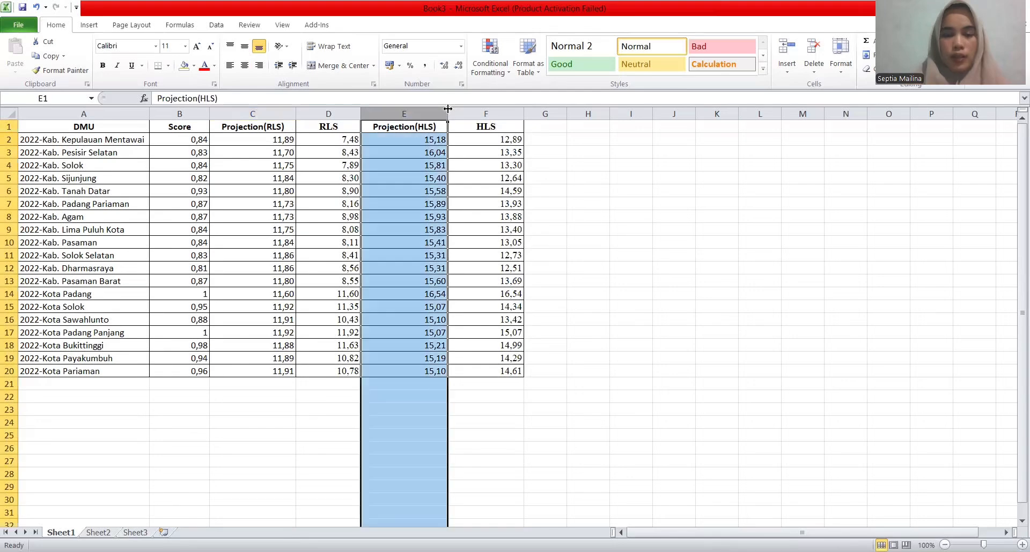
pyautogui.rightClick(448, 111)
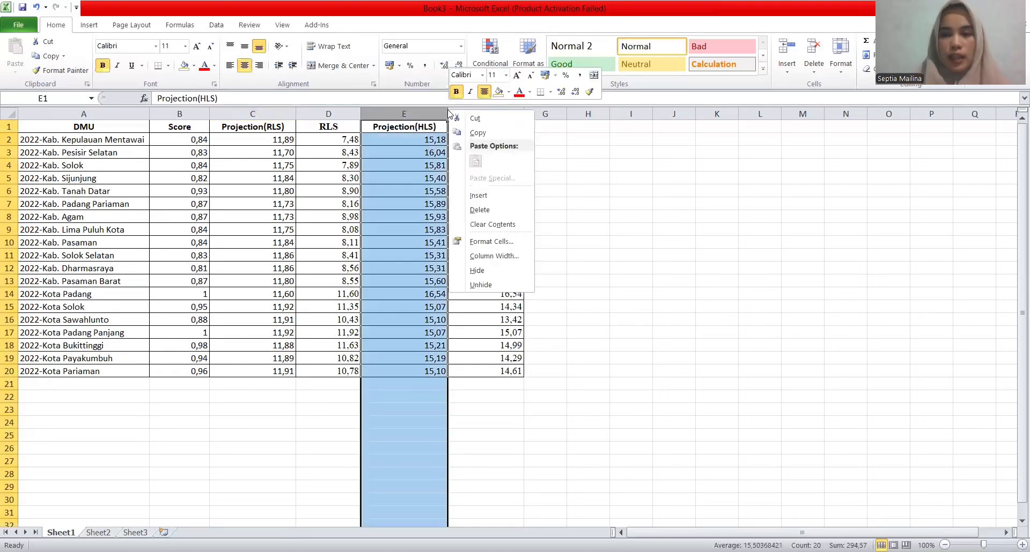
pyautogui.click(493, 196)
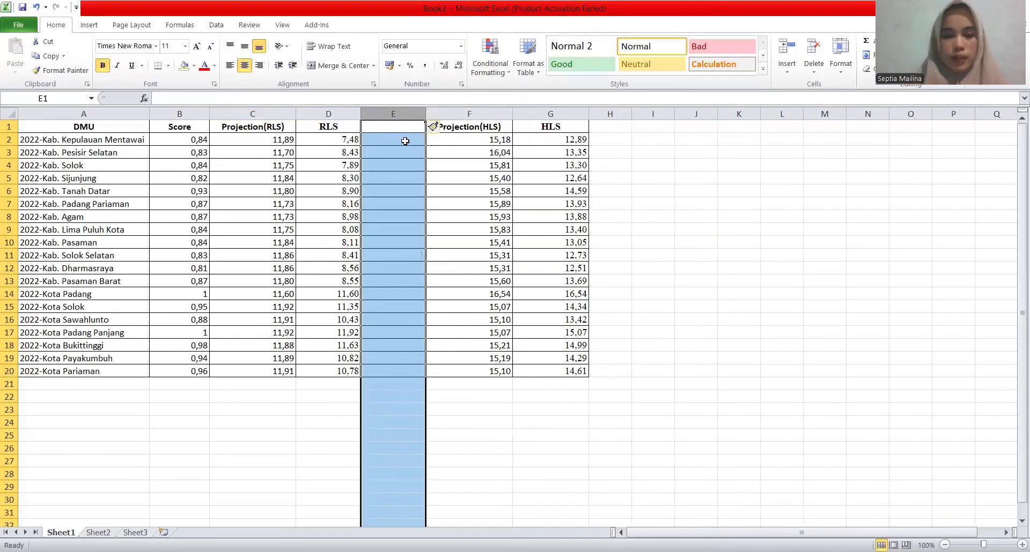
pyautogui.click(398, 131)
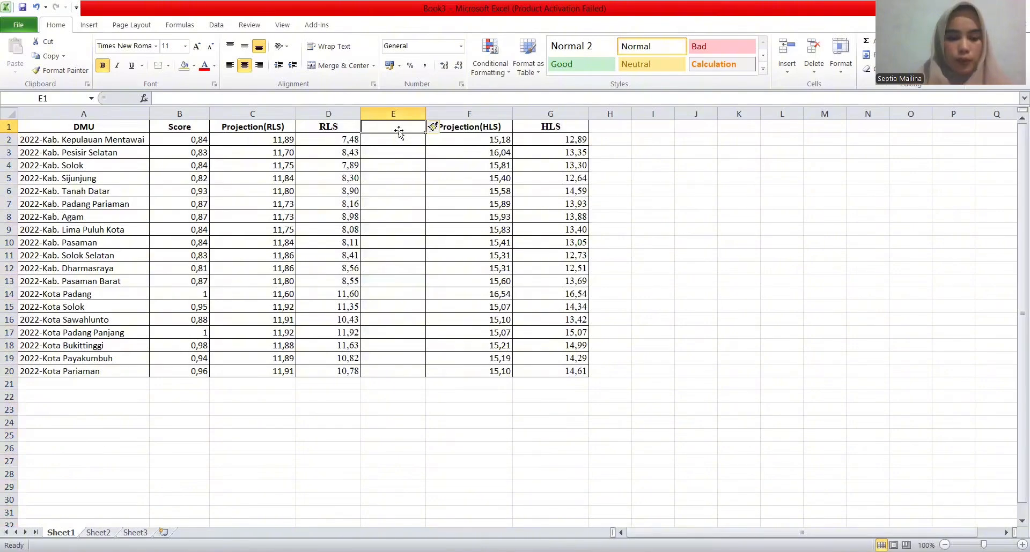
pyautogui.write('Potential')
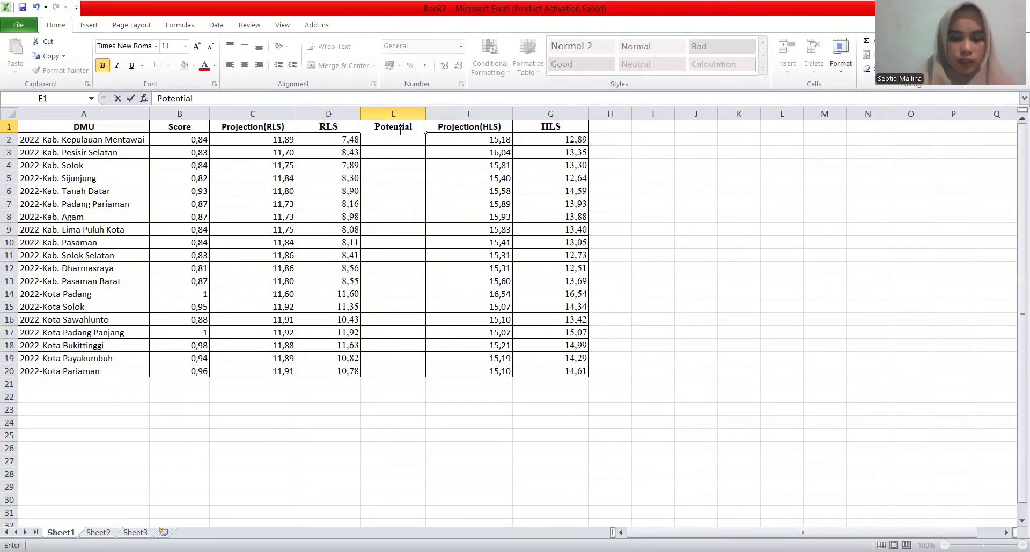
pyautogui.write('Im')
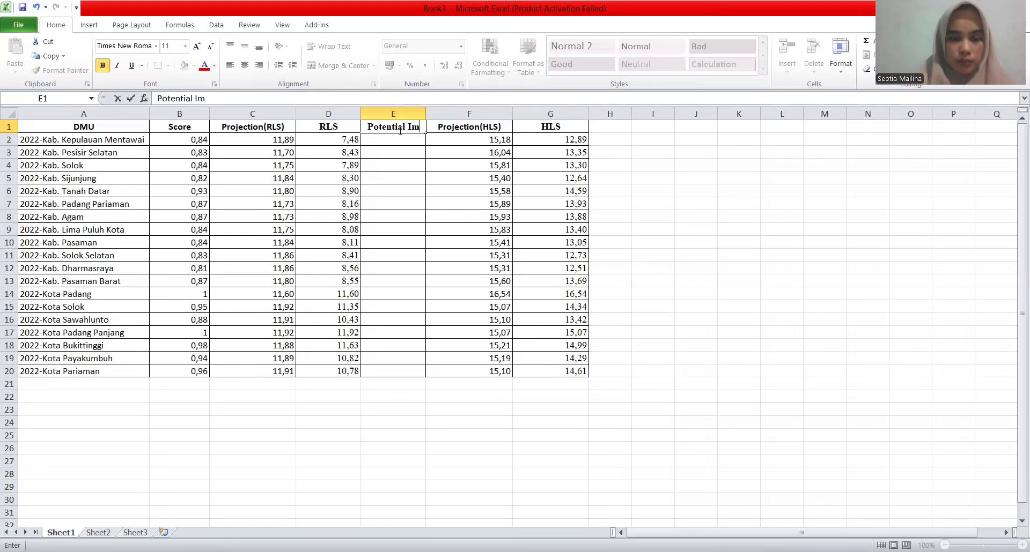
pyautogui.write('pro')
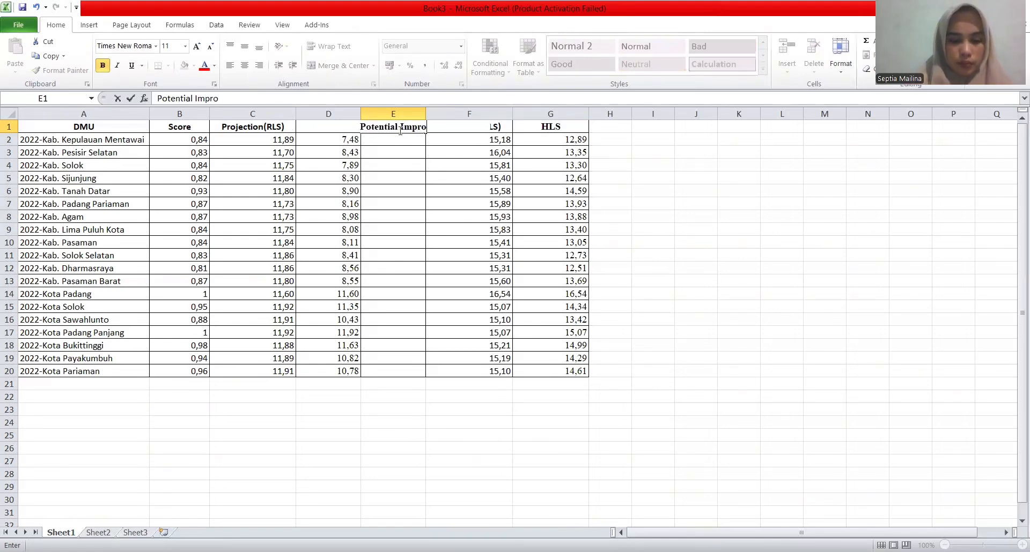
pyautogui.write('vement')
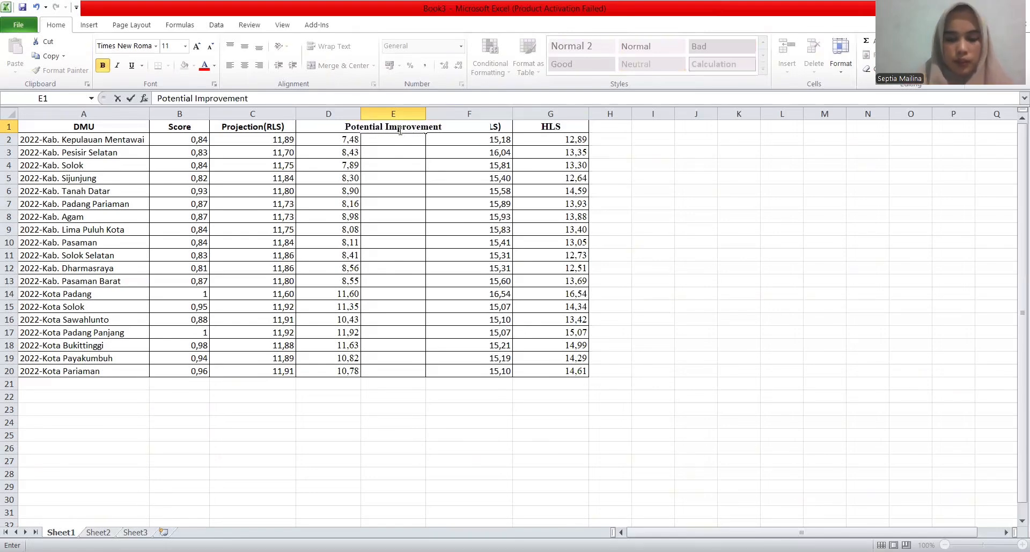
pyautogui.press('Return')
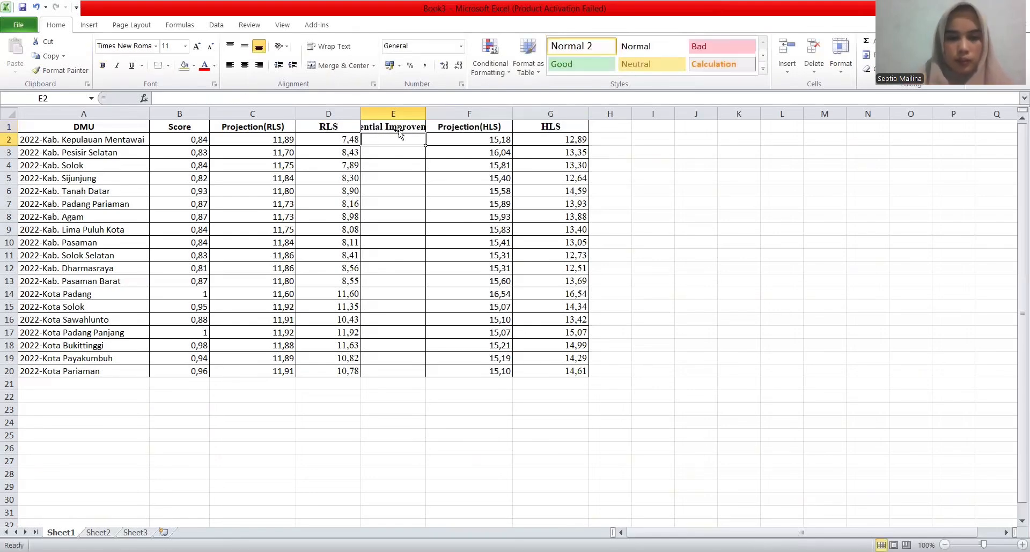
pyautogui.doubleClick(424, 114)
# Copy the Potential Improvement heading to H1, after the HLS column, and fit column H's width to it.
pyautogui.click(417, 127)
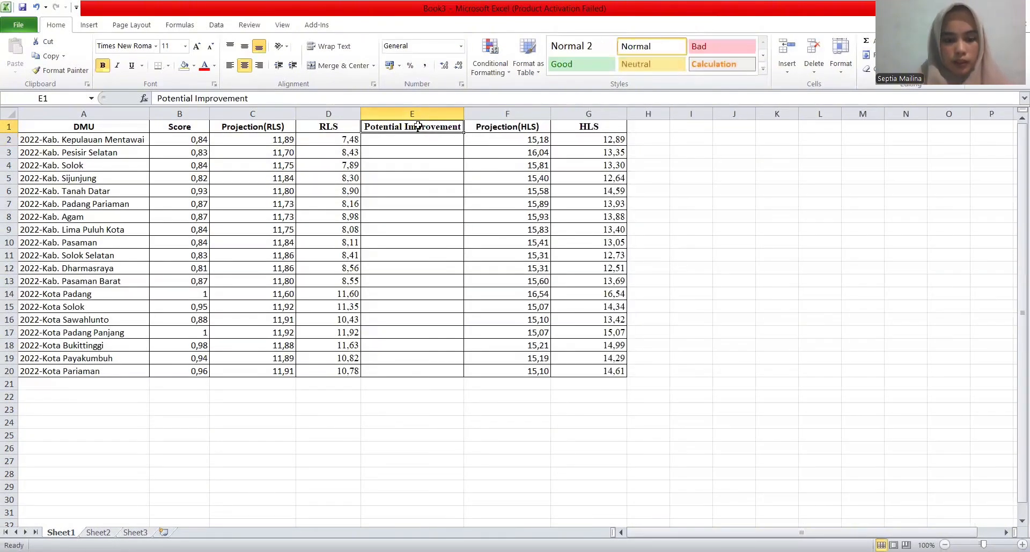
pyautogui.hotkey('ctrl', 'c')
pyautogui.click(661, 128)
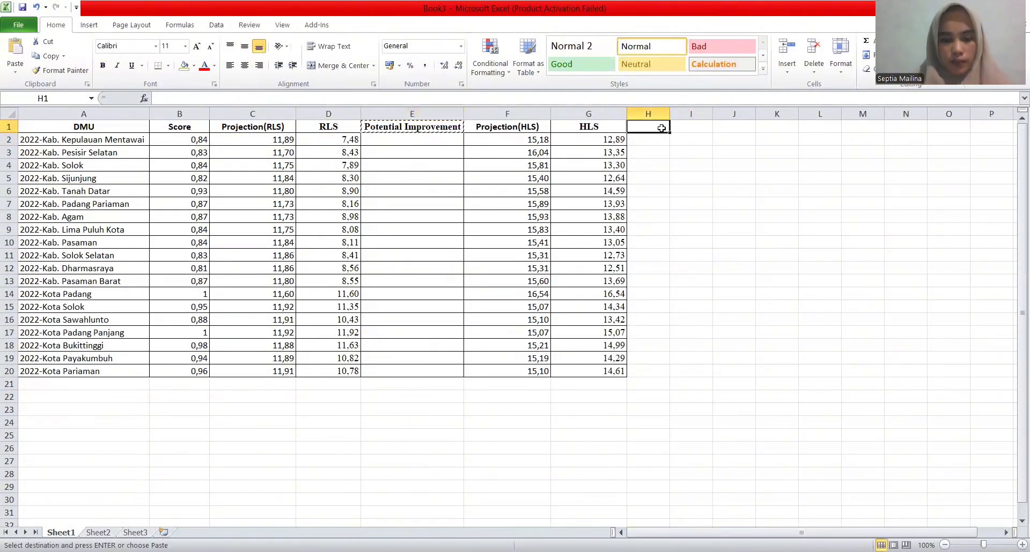
pyautogui.hotkey('ctrl', 'v')
pyautogui.moveTo(669, 113); pyautogui.dragTo(669, 113)
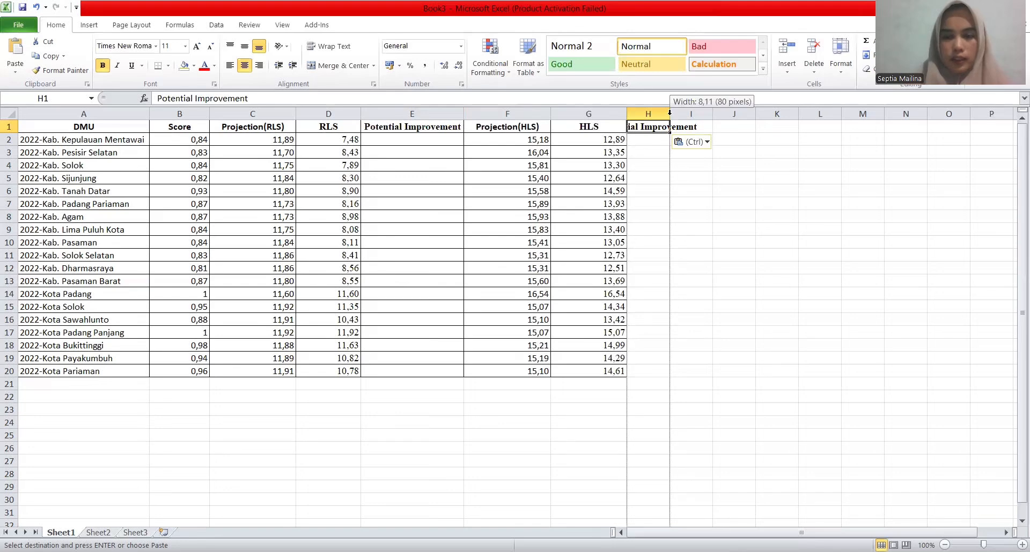
pyautogui.doubleClick(669, 113)
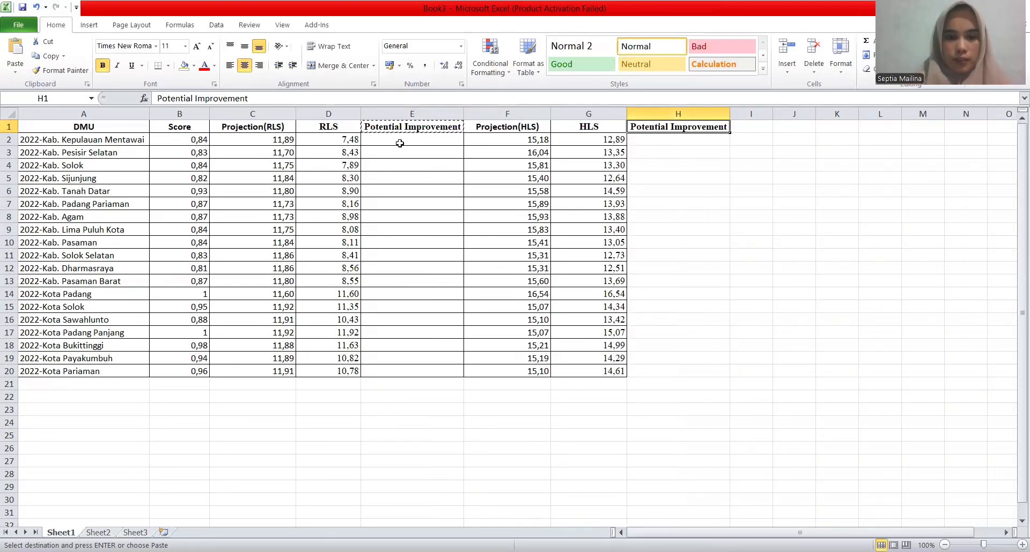
# Calculate the RLS potential improvement for the first DMU in E2 with the formula =(C2-D2)/D2.
pyautogui.click(399, 143)
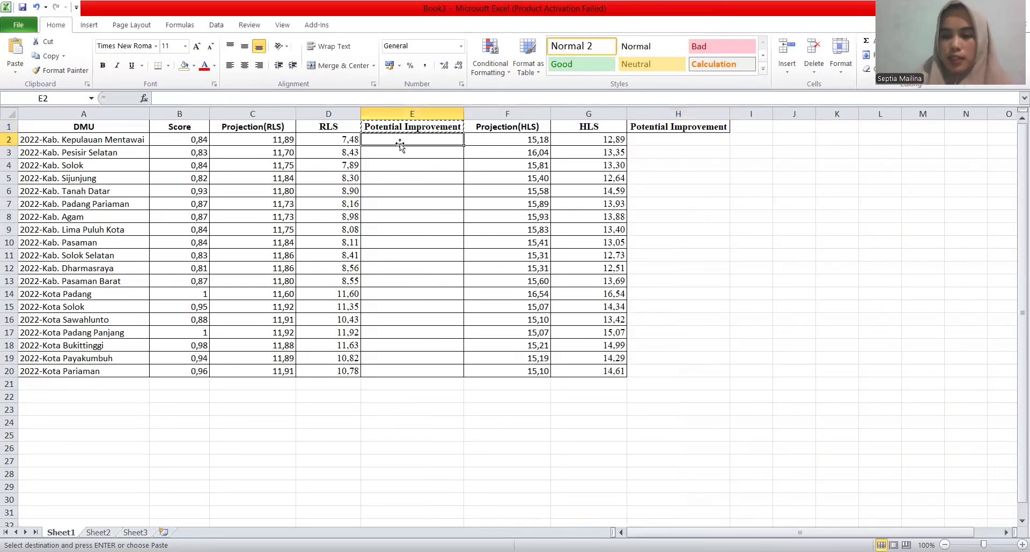
pyautogui.write('=')
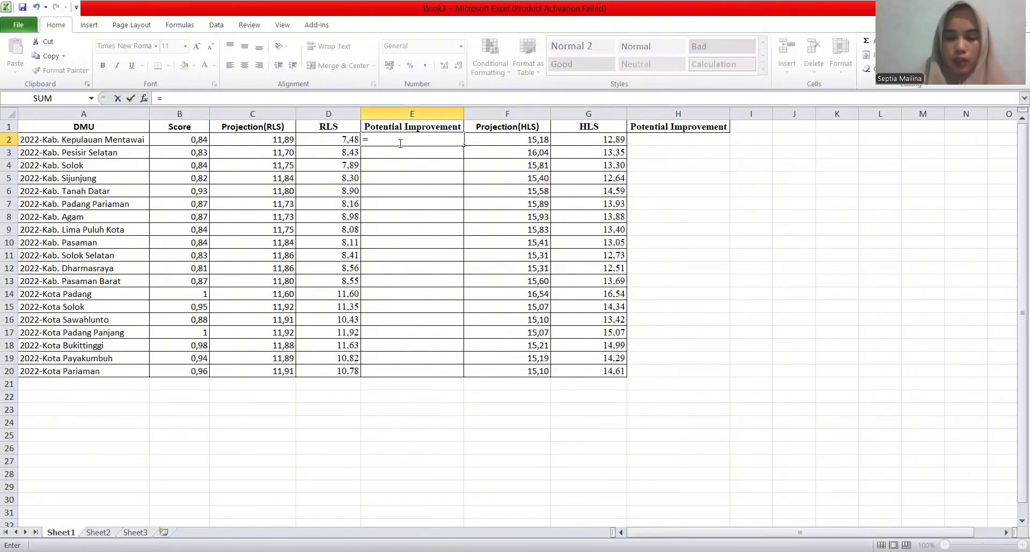
pyautogui.write('(')
pyautogui.click(260, 140)
pyautogui.write('-')
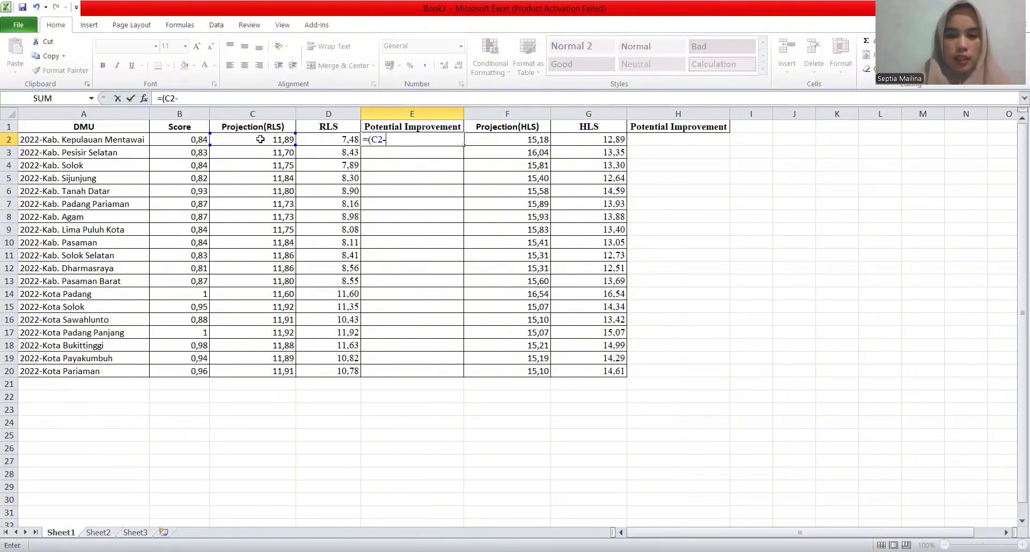
pyautogui.click(327, 141)
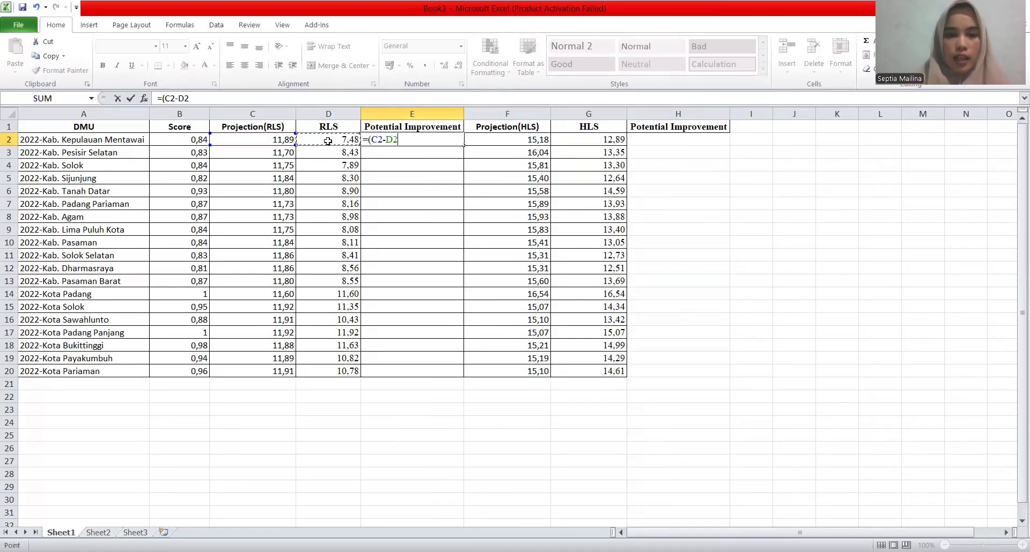
pyautogui.write(')/')
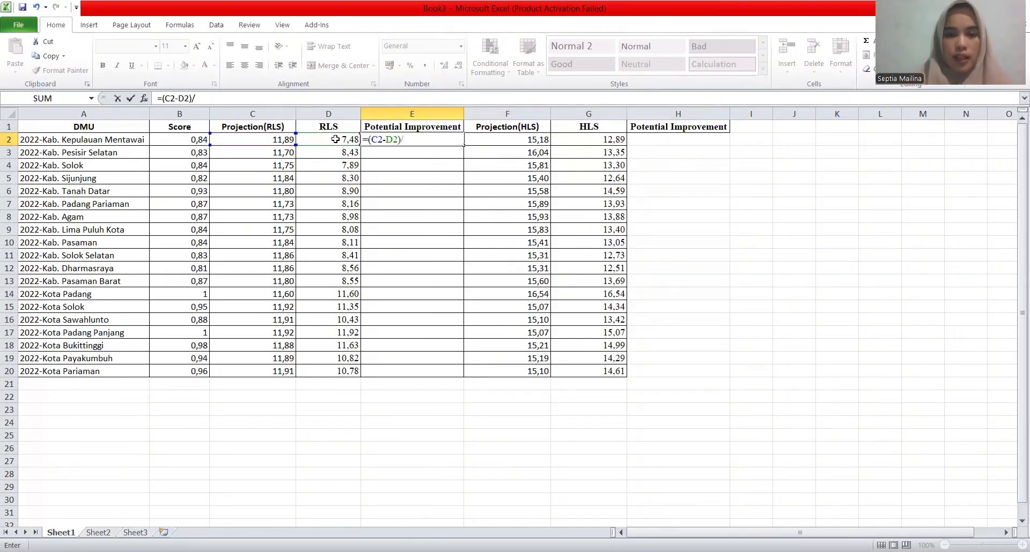
pyautogui.click(335, 140)
pyautogui.press('Return')
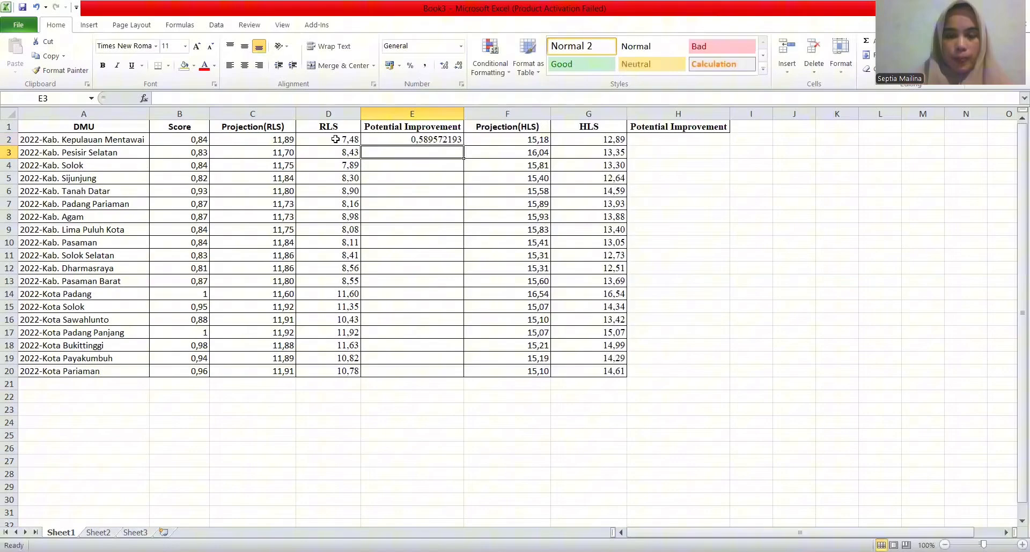
# Fill the RLS potential improvement formula down to E20 and show the results with three decimals.
pyautogui.click(391, 141)
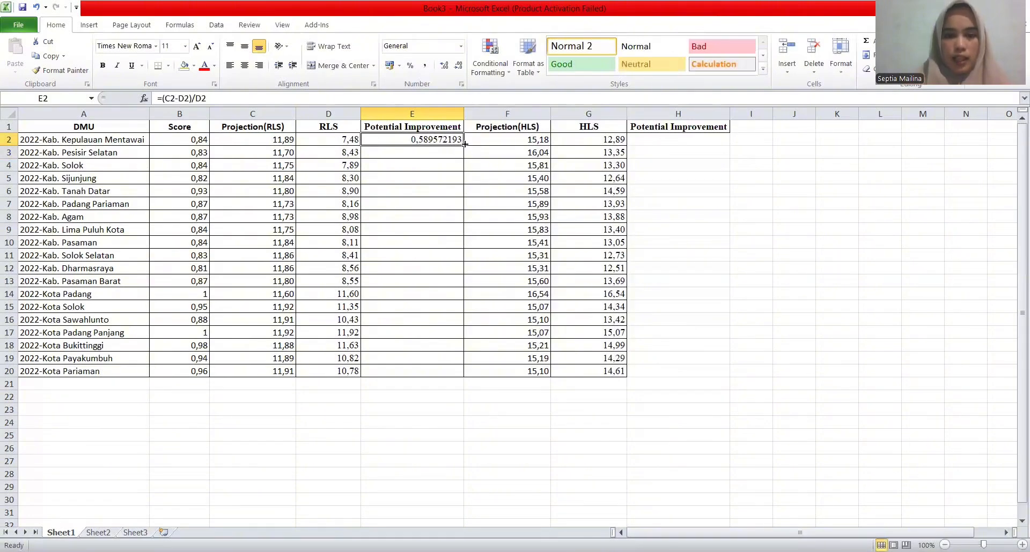
pyautogui.moveTo(463, 145); pyautogui.dragTo(429, 372)
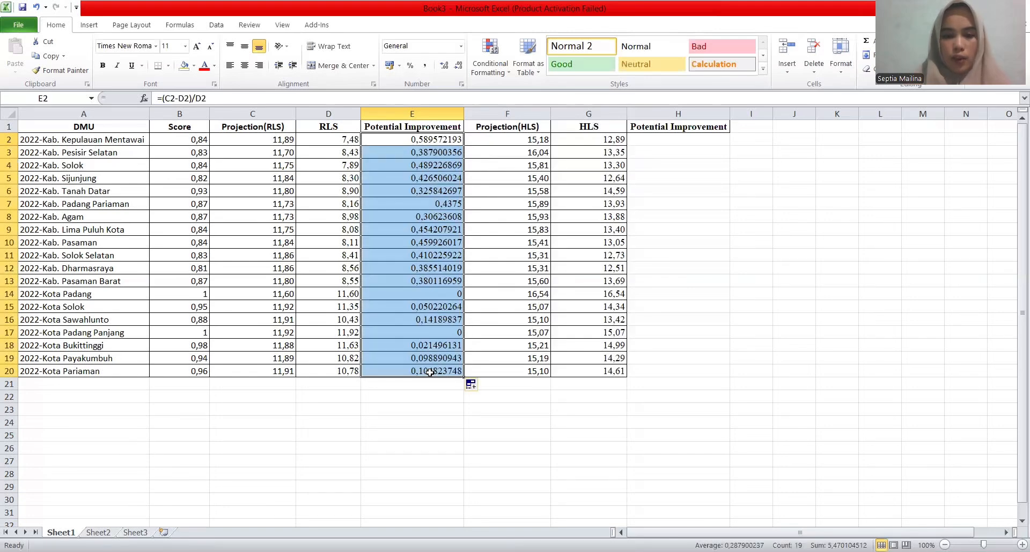
pyautogui.click(458, 65)
pyautogui.click(458, 65)
pyautogui.click(458, 65)
pyautogui.click(458, 65)
pyautogui.click(458, 65)
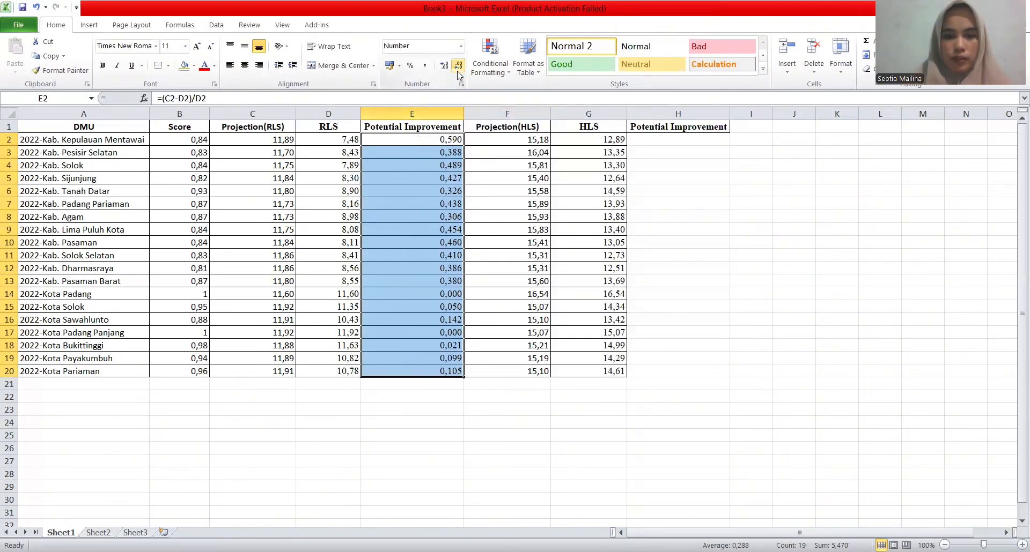
# Calculate the HLS potential improvement for the first DMU in H2 with the formula =(F2-G2)/G2.
pyautogui.click(683, 141)
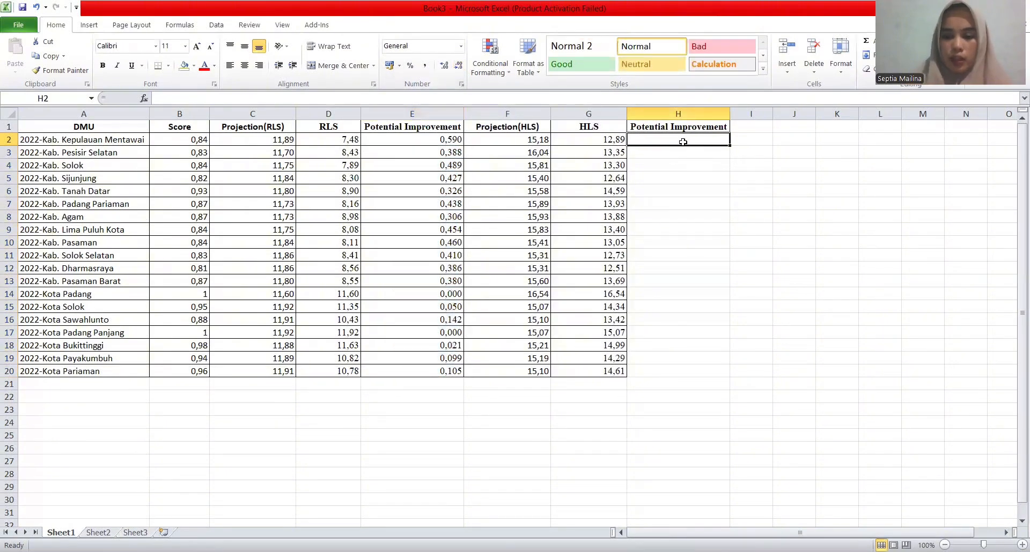
pyautogui.write('=')
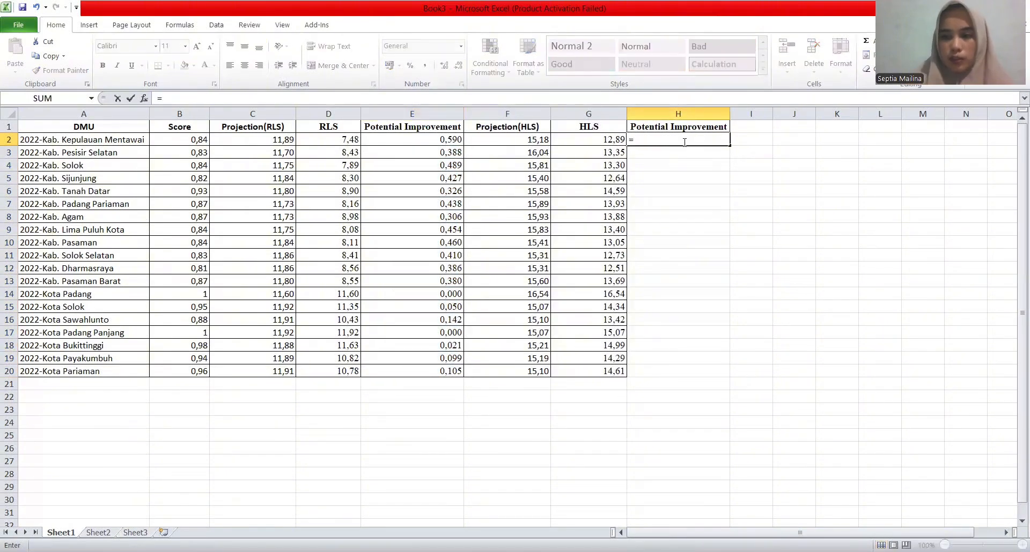
pyautogui.write('(')
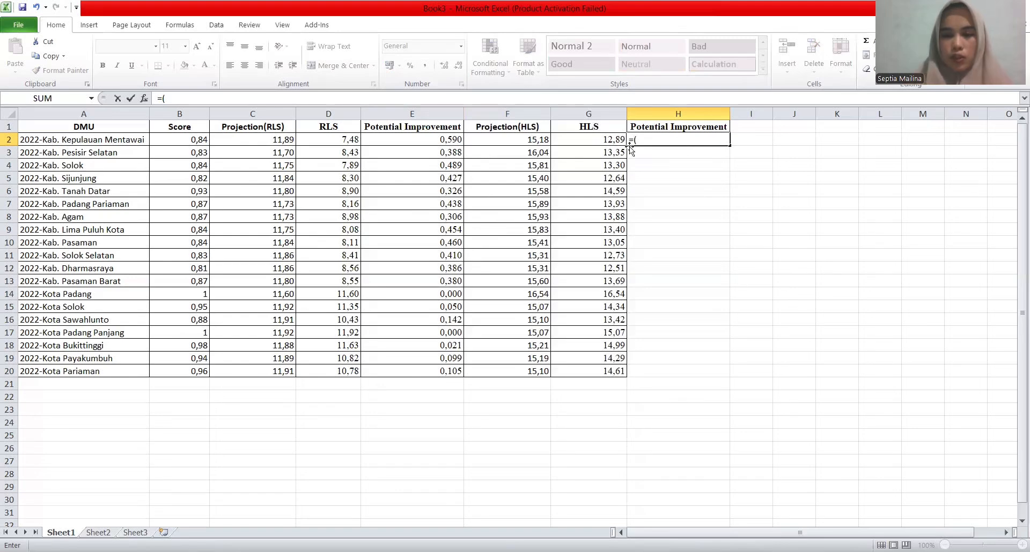
pyautogui.click(528, 140)
pyautogui.write('-')
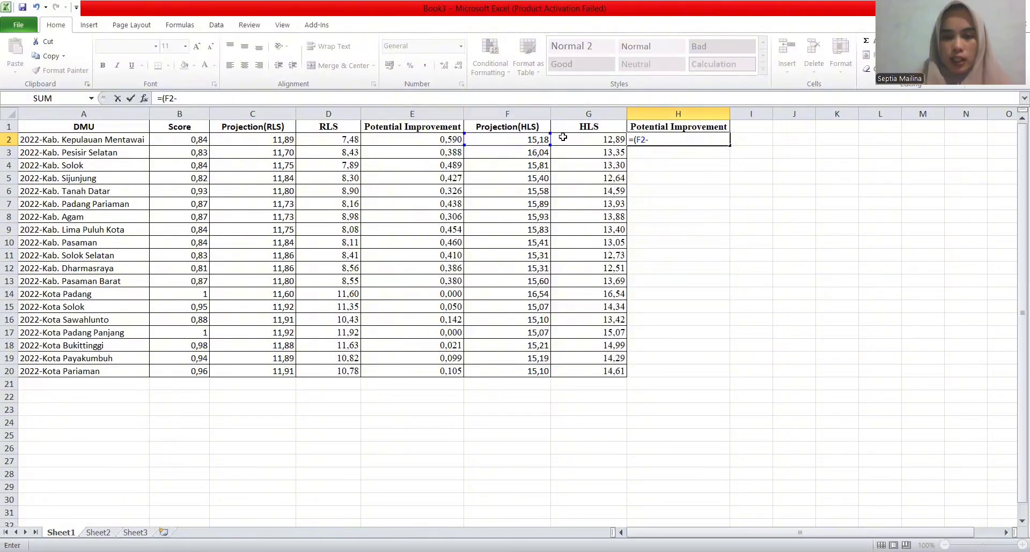
pyautogui.click(581, 142)
pyautogui.write(')')
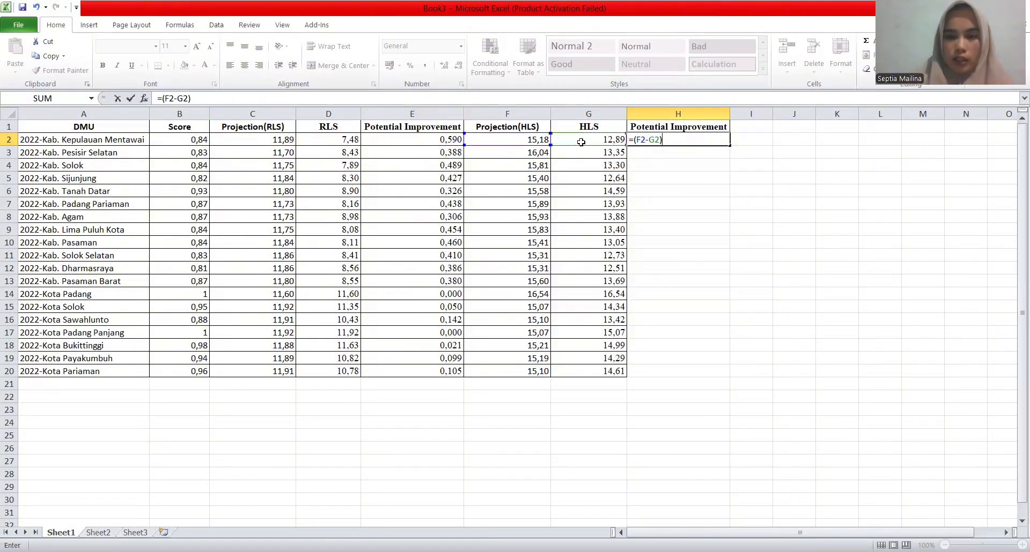
pyautogui.write('/')
pyautogui.click(590, 142)
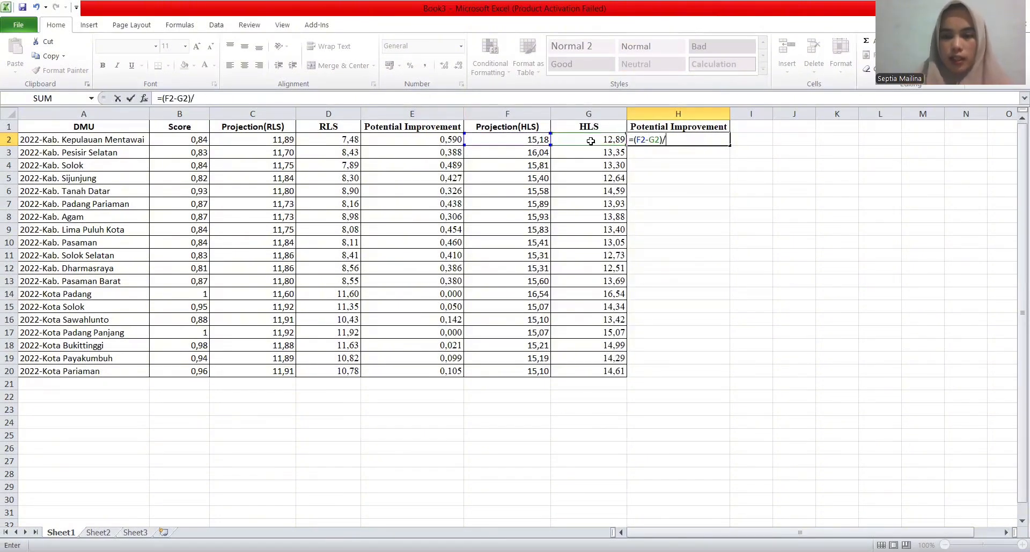
pyautogui.press('Return')
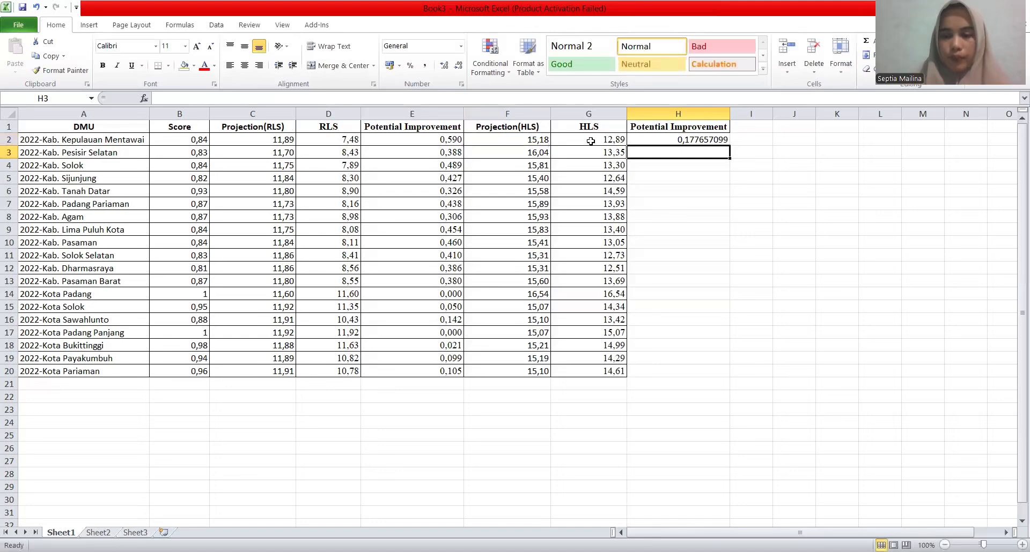
# Fill the HLS potential improvement formula down to H20 and show the results with three decimals.
pyautogui.click(692, 139)
pyautogui.moveTo(721, 144); pyautogui.dragTo(665, 379)
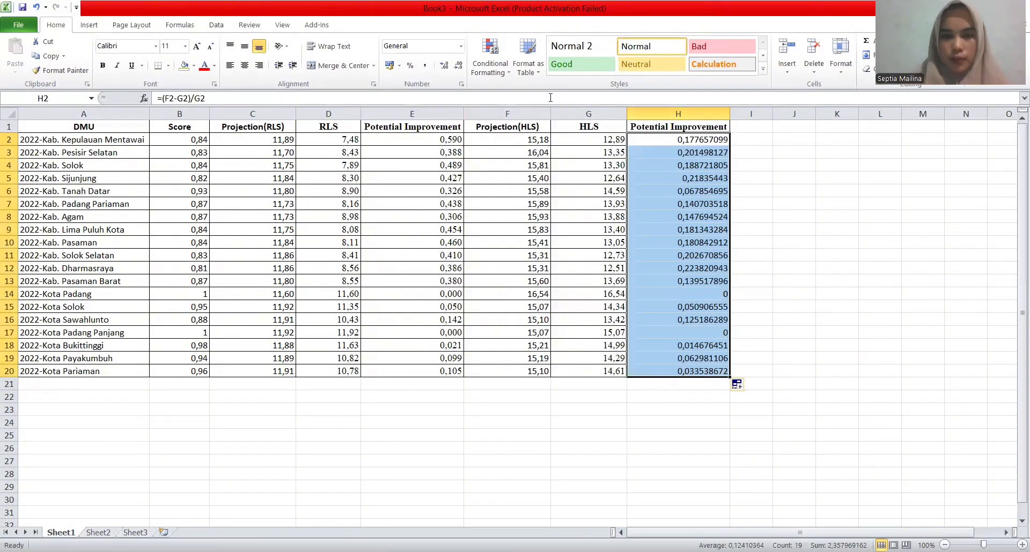
pyautogui.click(459, 67)
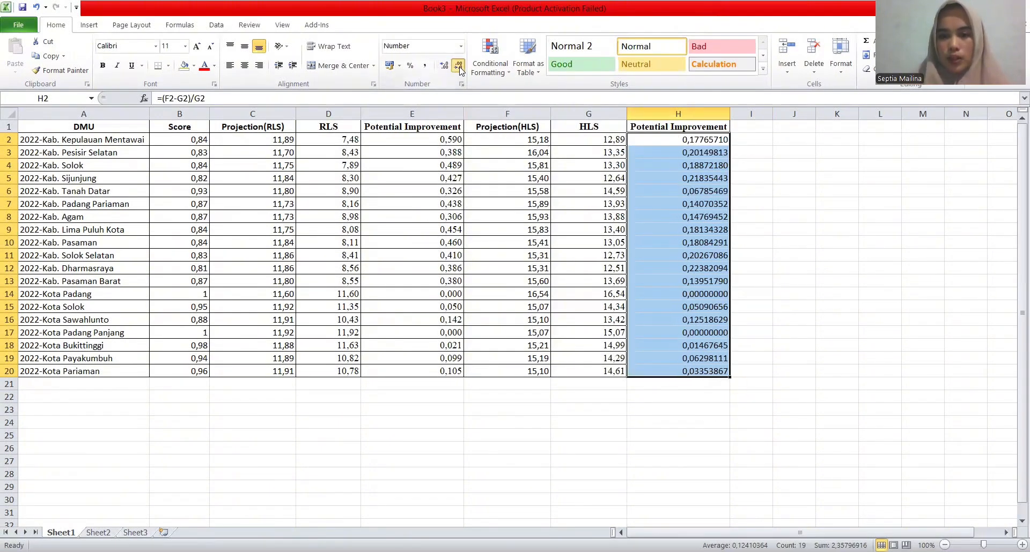
pyautogui.click(459, 66)
pyautogui.click(459, 67)
pyautogui.click(459, 66)
pyautogui.click(459, 67)
pyautogui.click(459, 67)
pyautogui.click(459, 67)
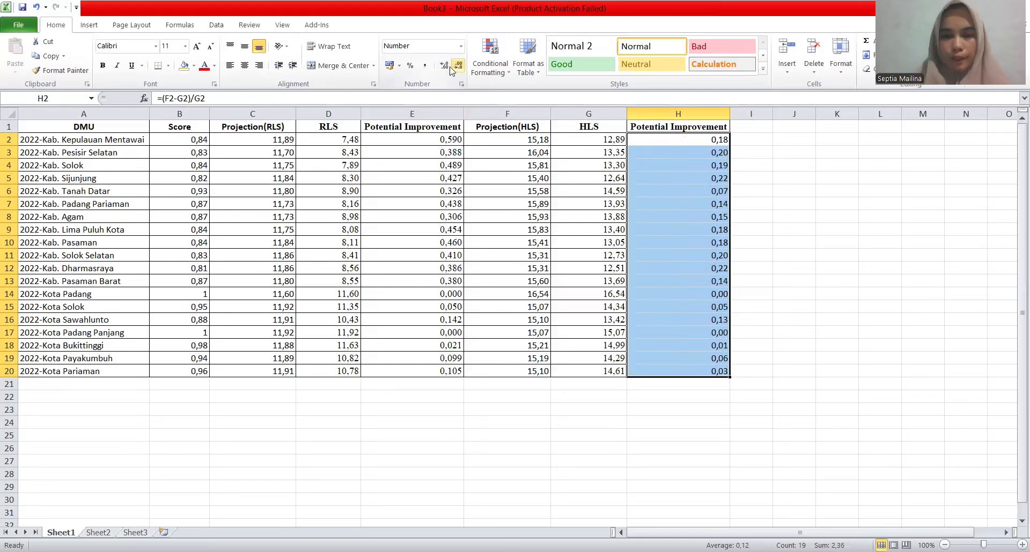
pyautogui.click(444, 68)
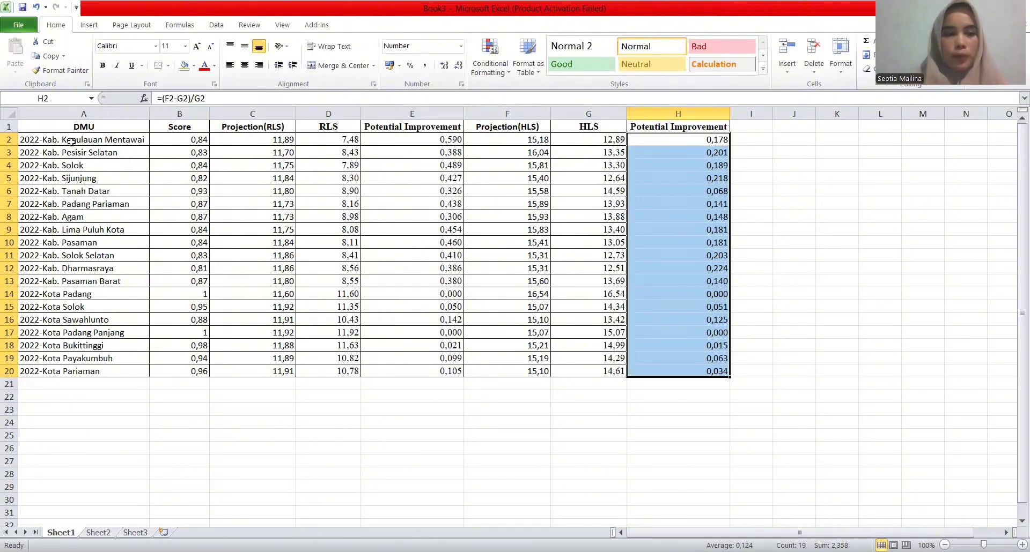
# Shade the 2022-Kota Padang and 2022-Kota Padang Panjang rows blue from column A to column H.
pyautogui.click(9, 140)
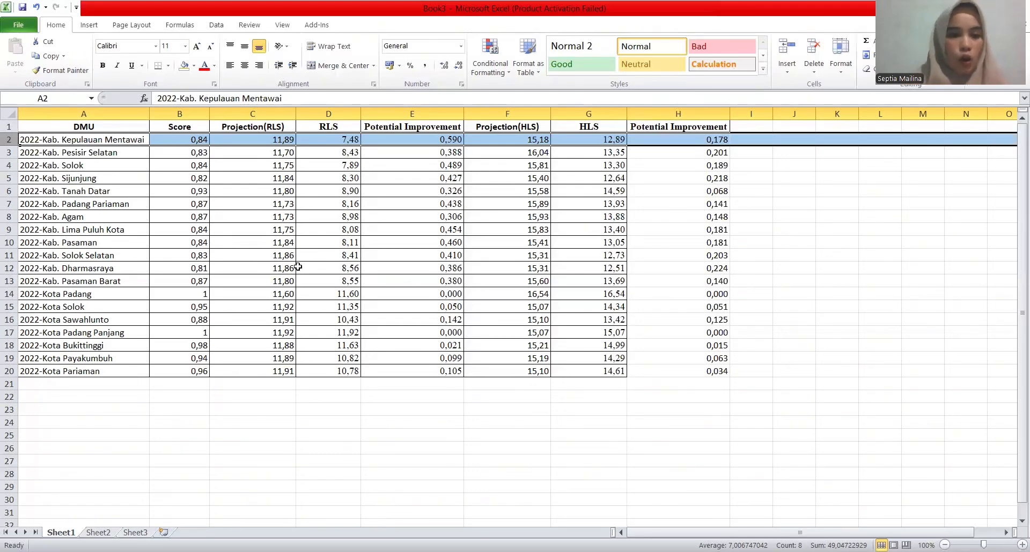
pyautogui.click(9, 294)
pyautogui.moveTo(45, 292); pyautogui.dragTo(672, 292)
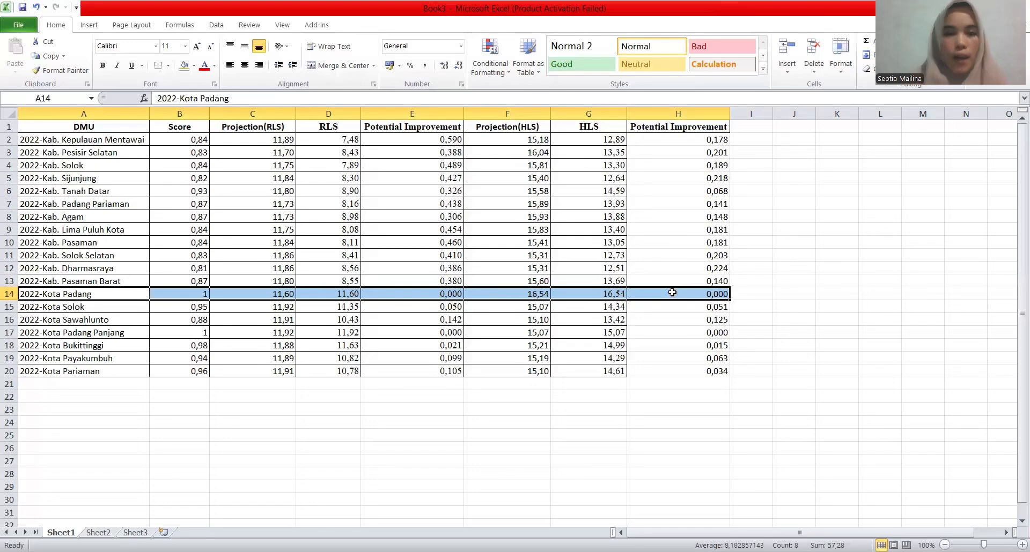
pyautogui.click(194, 66)
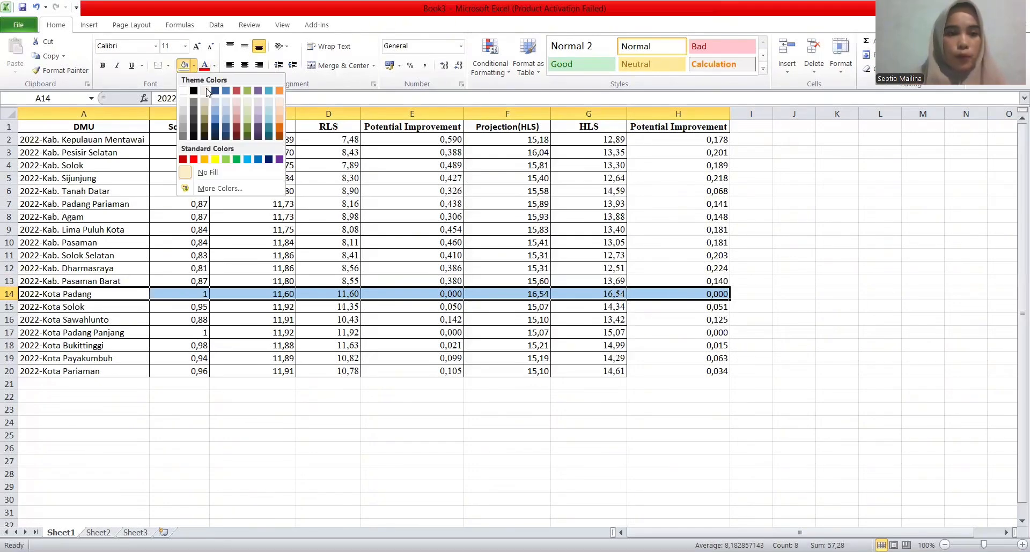
pyautogui.click(215, 119)
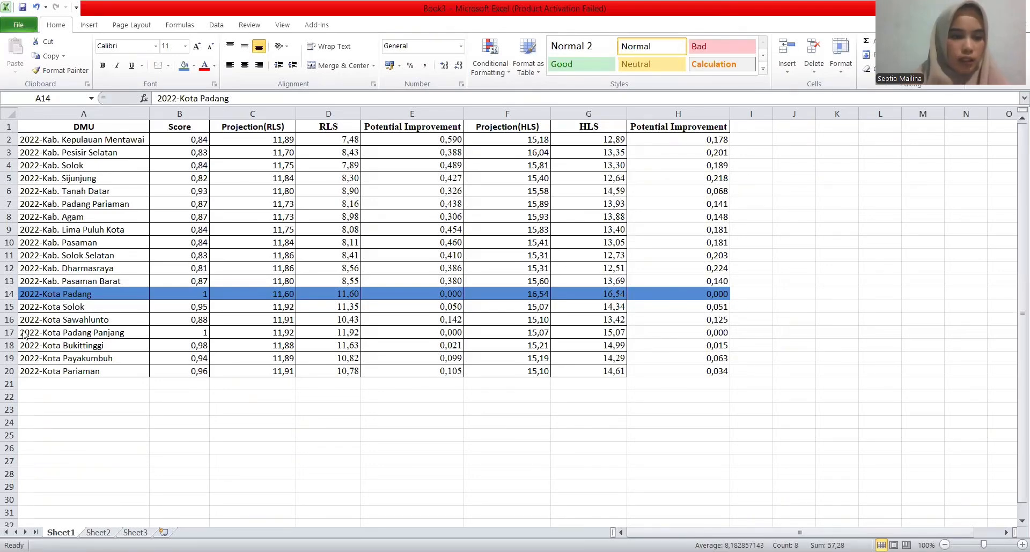
pyautogui.moveTo(23, 331); pyautogui.dragTo(650, 326)
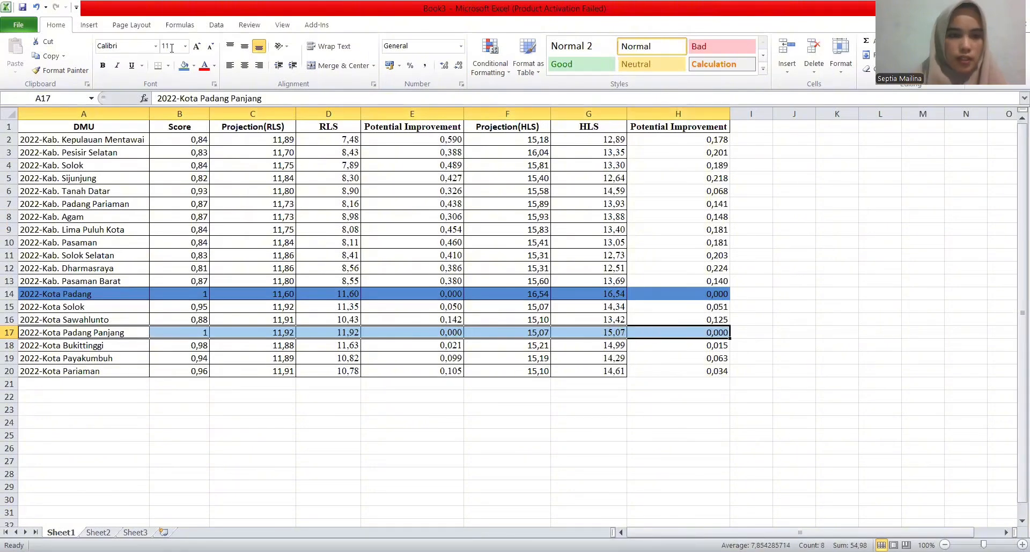
pyautogui.click(184, 65)
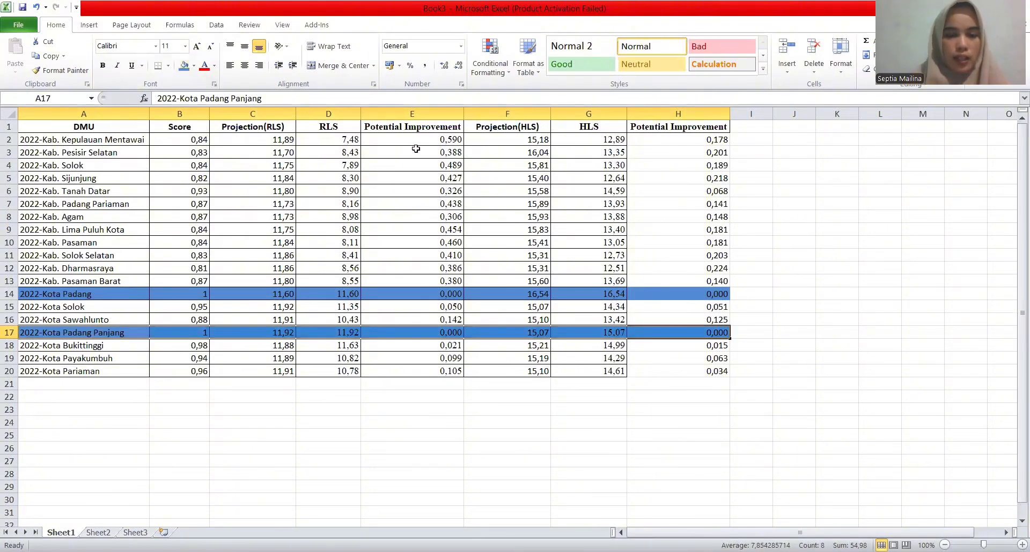